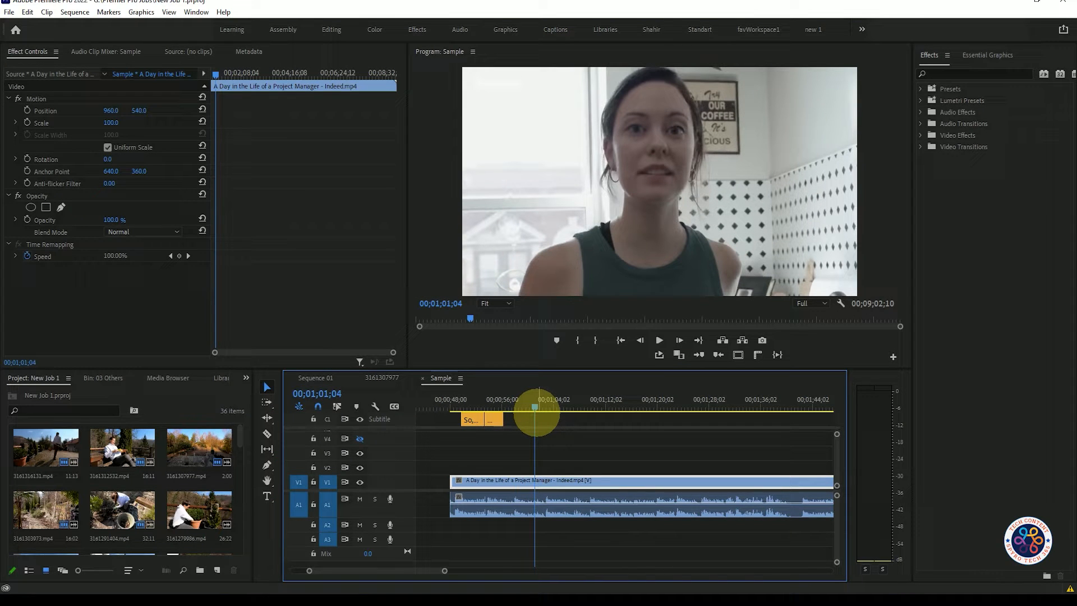
Add a two-line title over the video with the person's first name above "Project Manager".
mouse_move(530, 405)
left_mouse_down()
mouse_move(517, 407)
mouse_move(535, 406)
left_mouse_up()
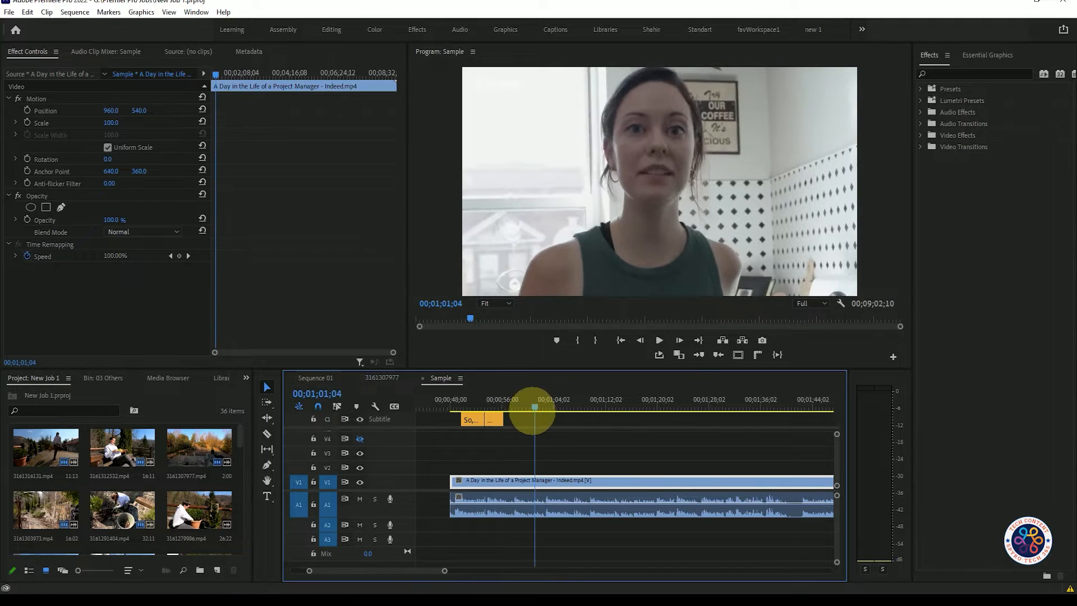
left_click_drag(240, 436, 237, 542)
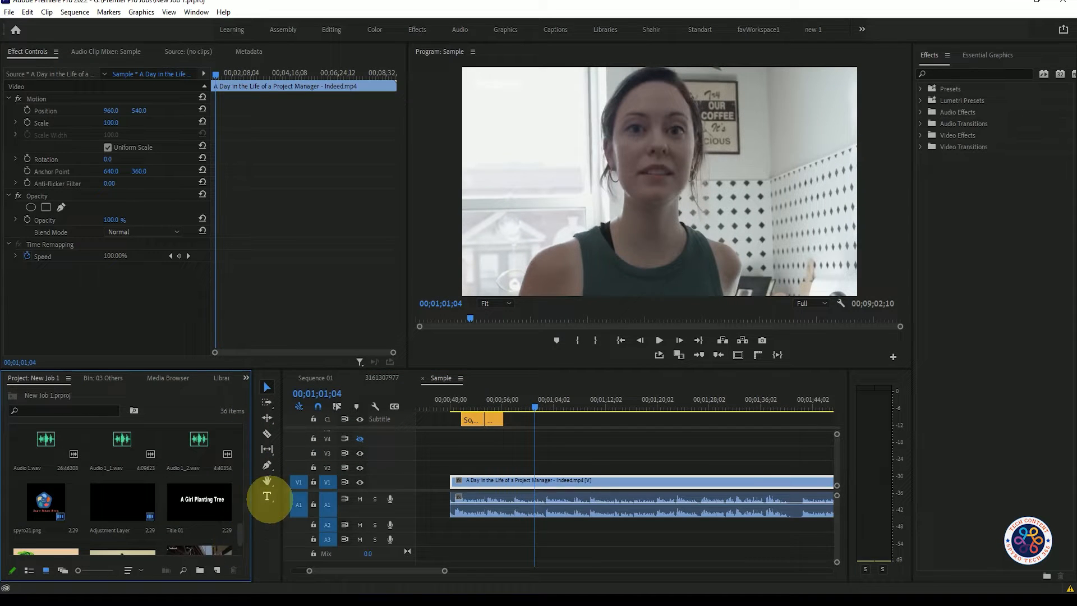
left_click(268, 496)
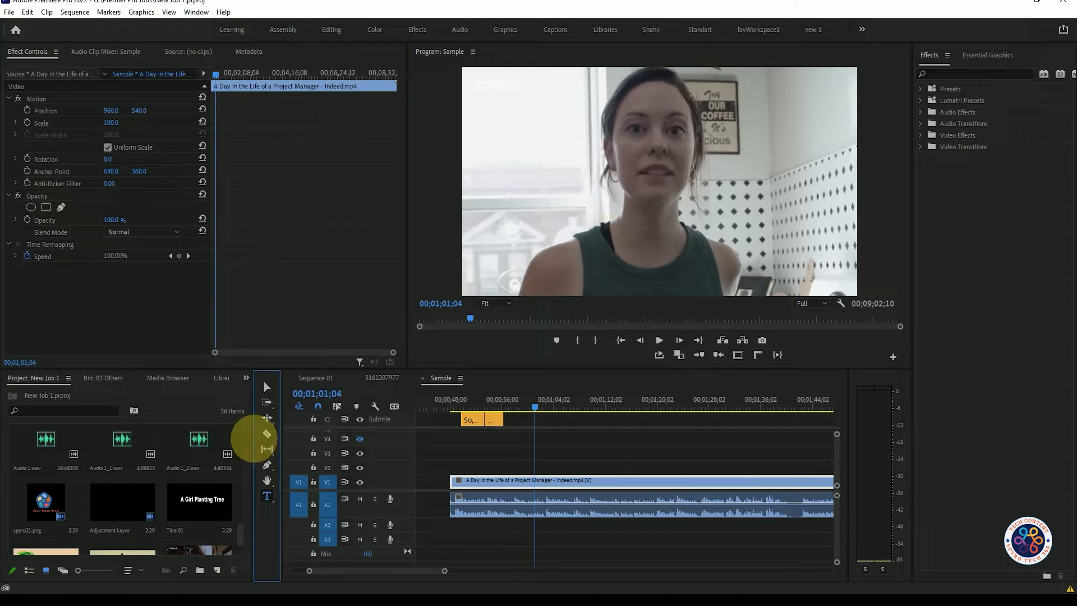
left_click(611, 168)
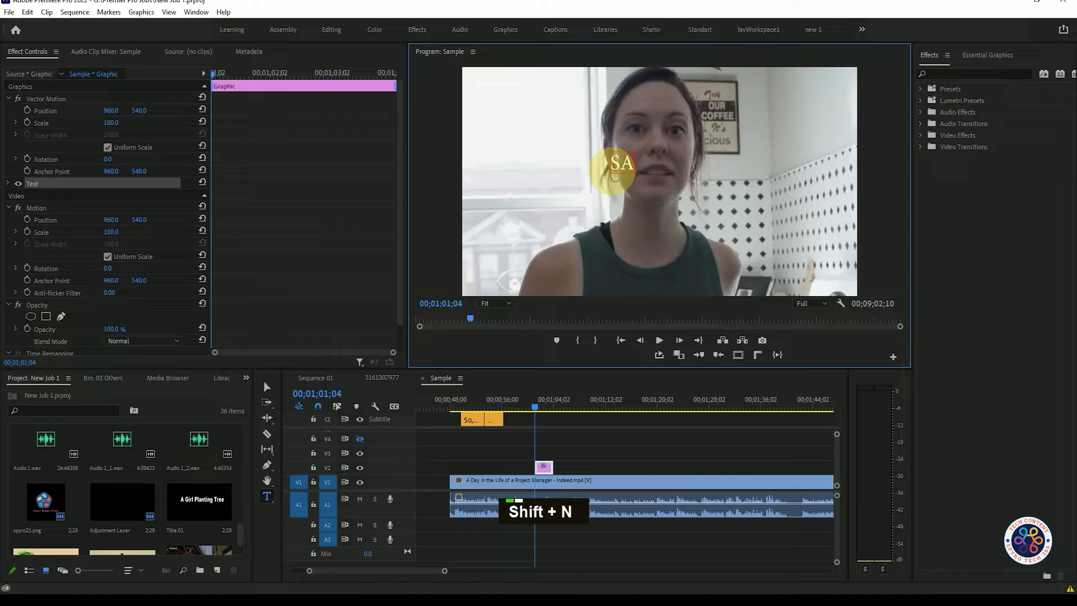
type("SANDY")
key("Return")
type("Project")
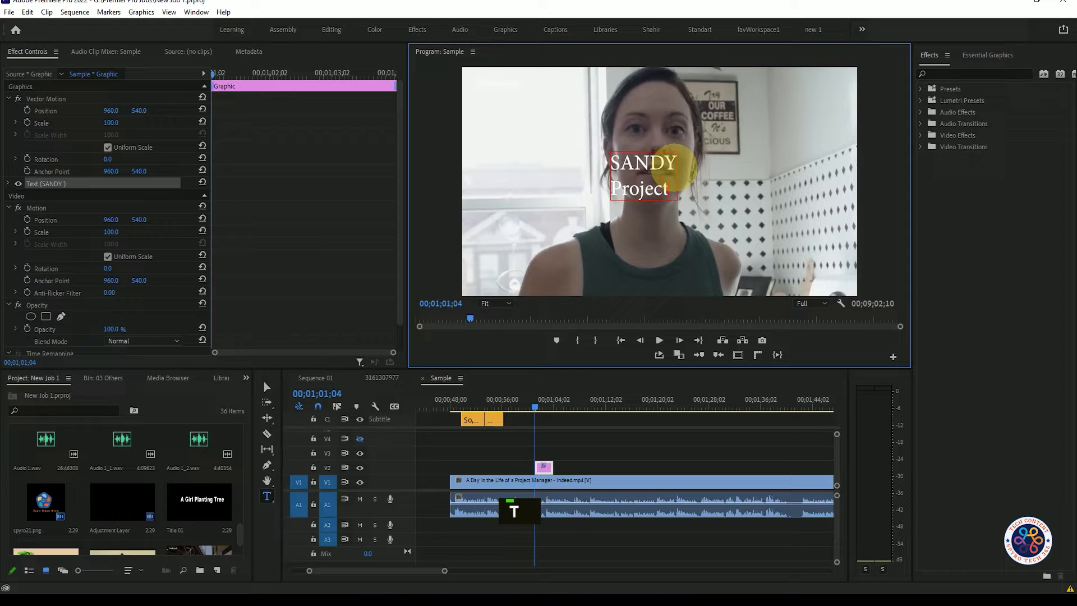
type(" Mana")
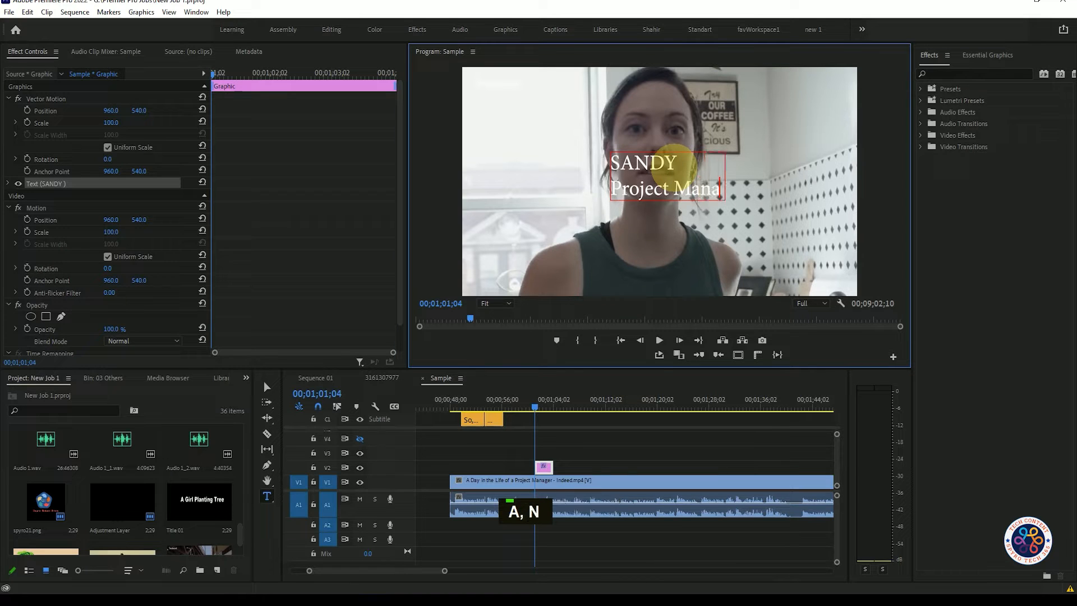
type("g")
type("er")
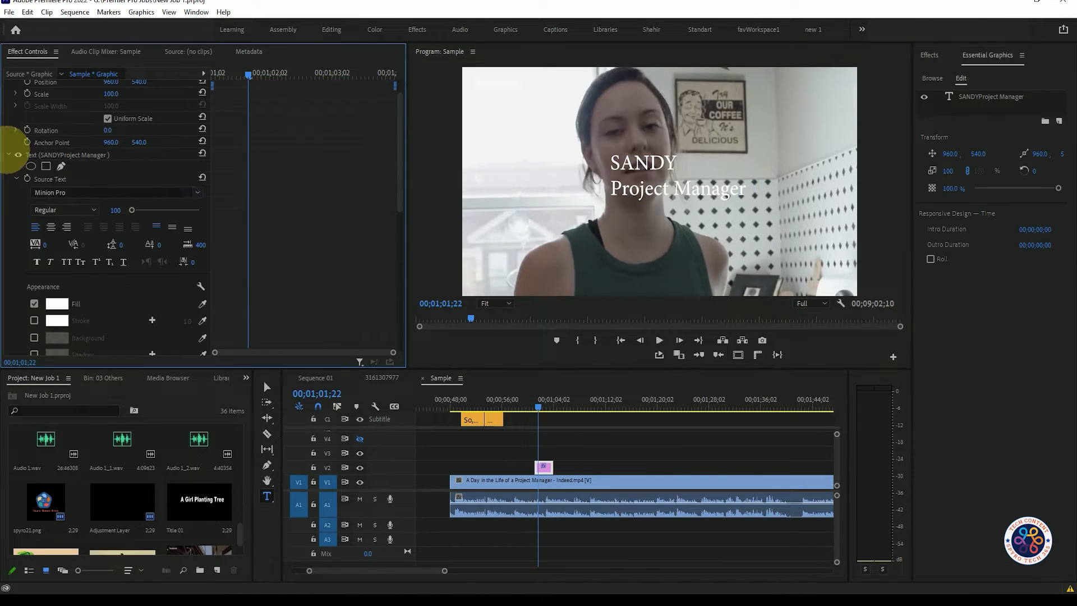
Set the font of the title's first line to Mosaic_Solid.
left_click(196, 193)
scroll(180, 272, "down", 5)
scroll(179, 277, "down", 3)
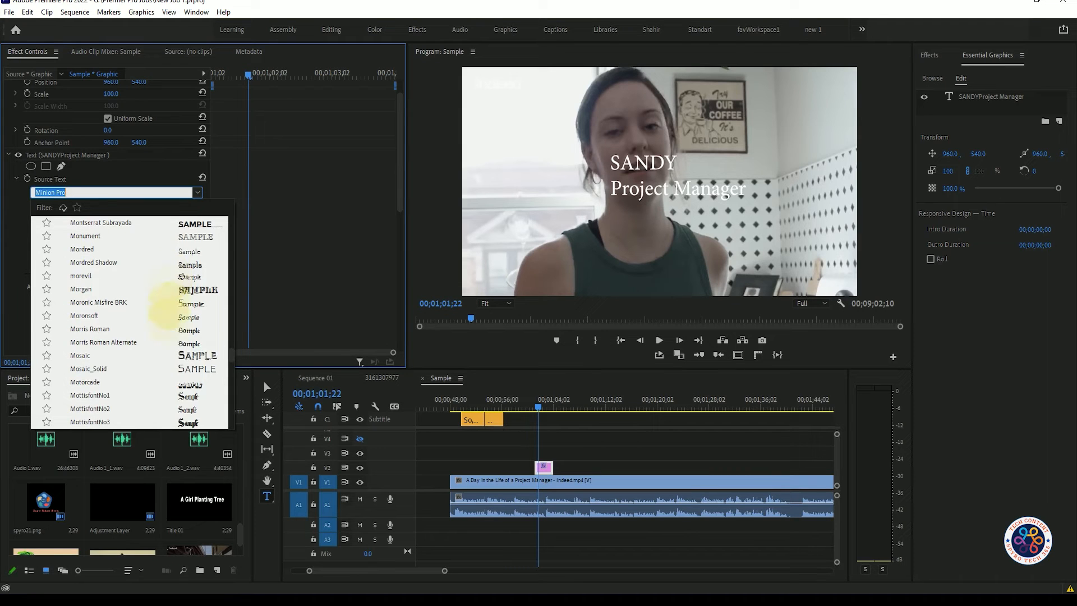
left_click(171, 314)
Apply the Mosaic_Solid font to both lines of the title.
triple_click(631, 194)
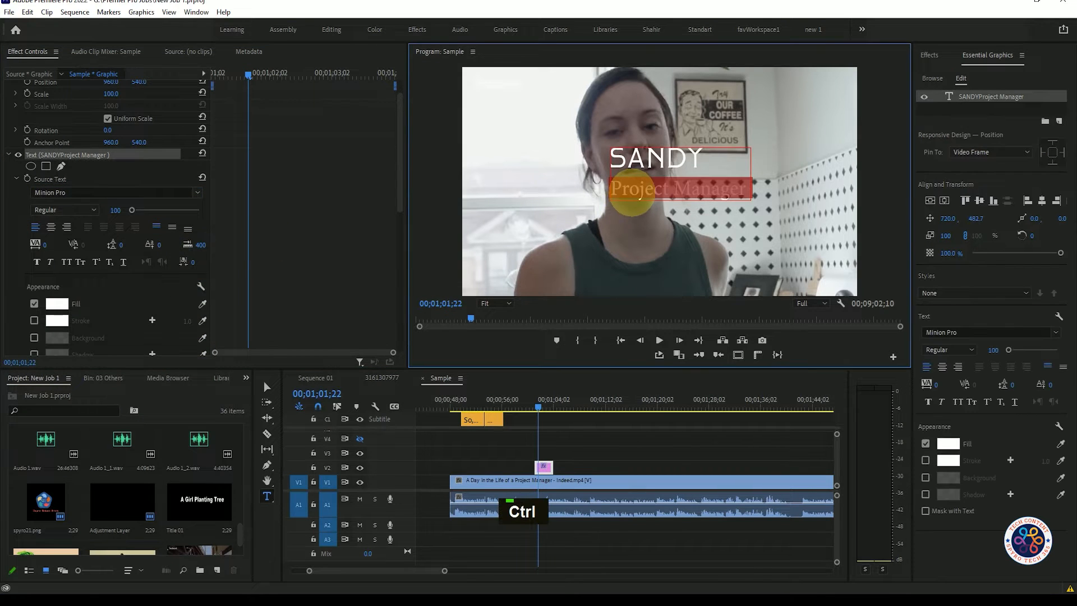
triple_click(652, 160)
left_click(188, 193)
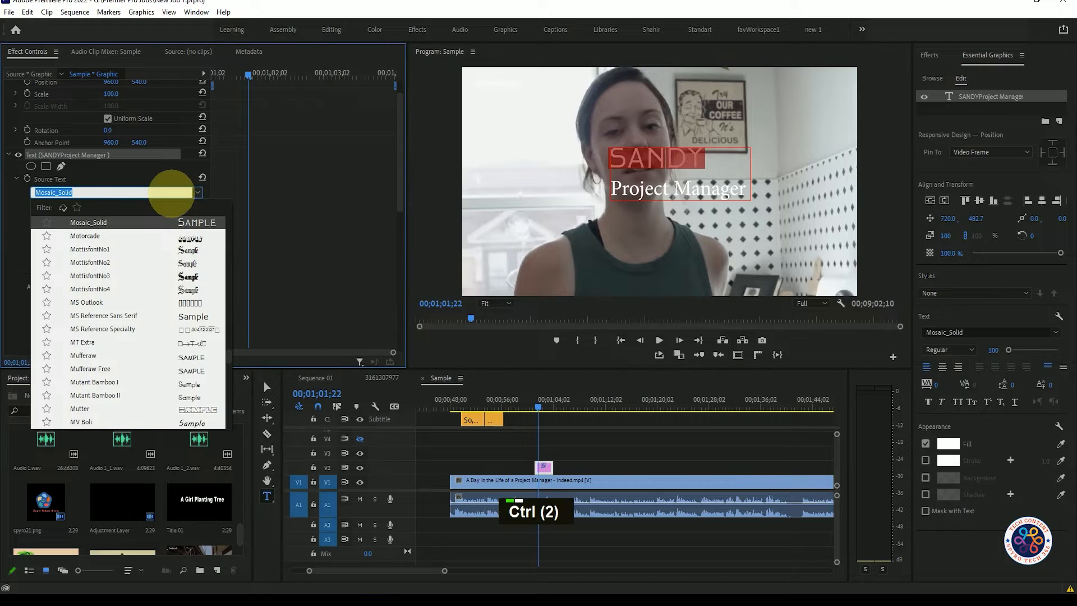
key("ctrl+c")
triple_click(624, 183)
left_click(671, 157)
left_click_drag(609, 169, 746, 182)
left_click(151, 193)
left_click(113, 222)
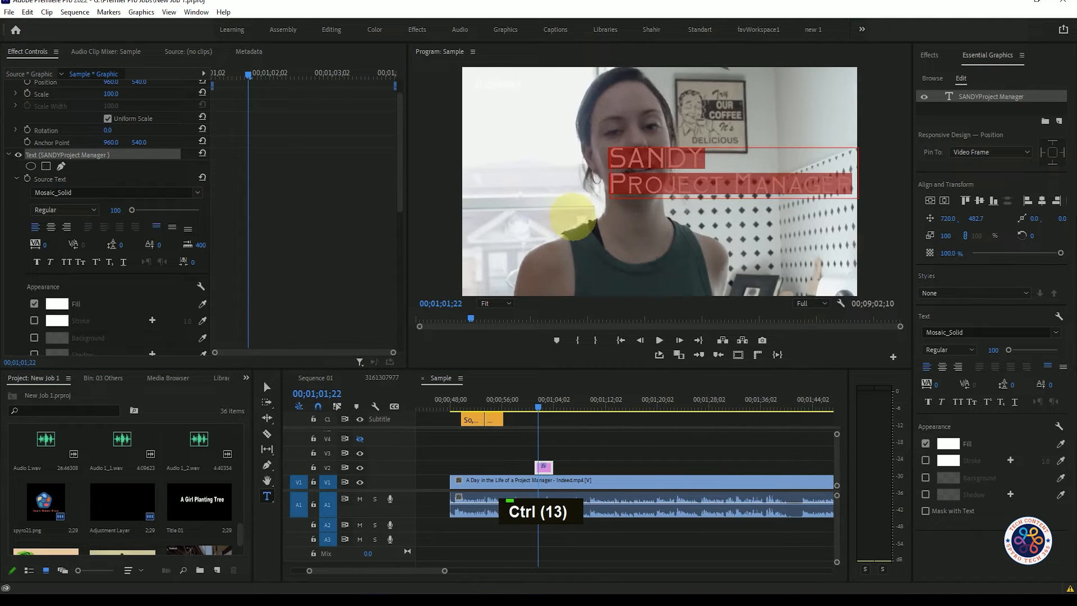
Reposition the title text to 332.0, 818.7 and scale it to 74.
left_click(573, 451)
left_click(542, 409)
left_click(544, 467)
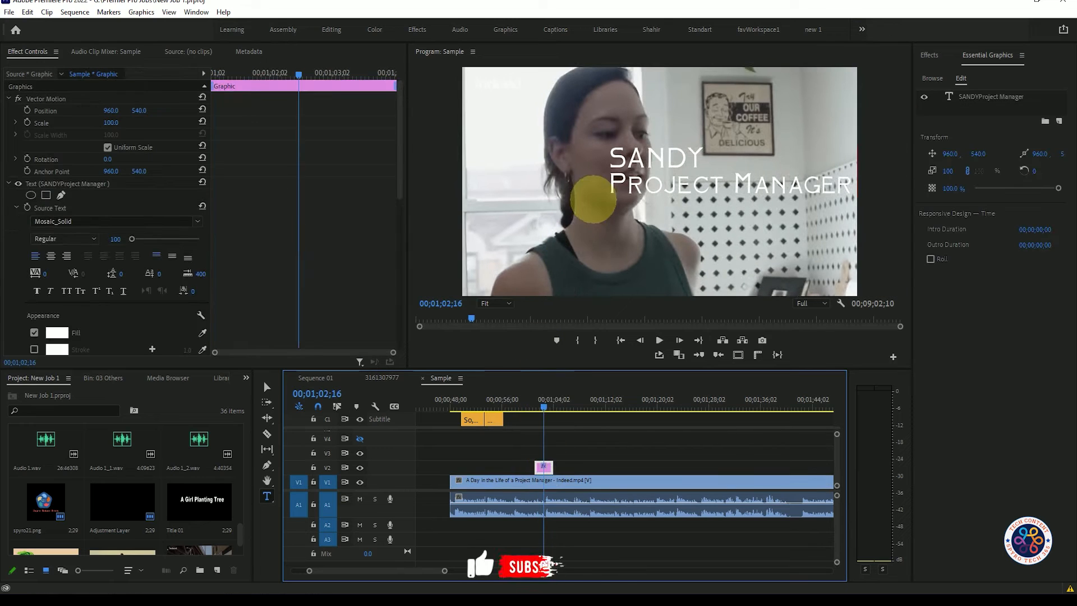
scroll(359, 191, "down", 8)
scroll(359, 191, "up", 9)
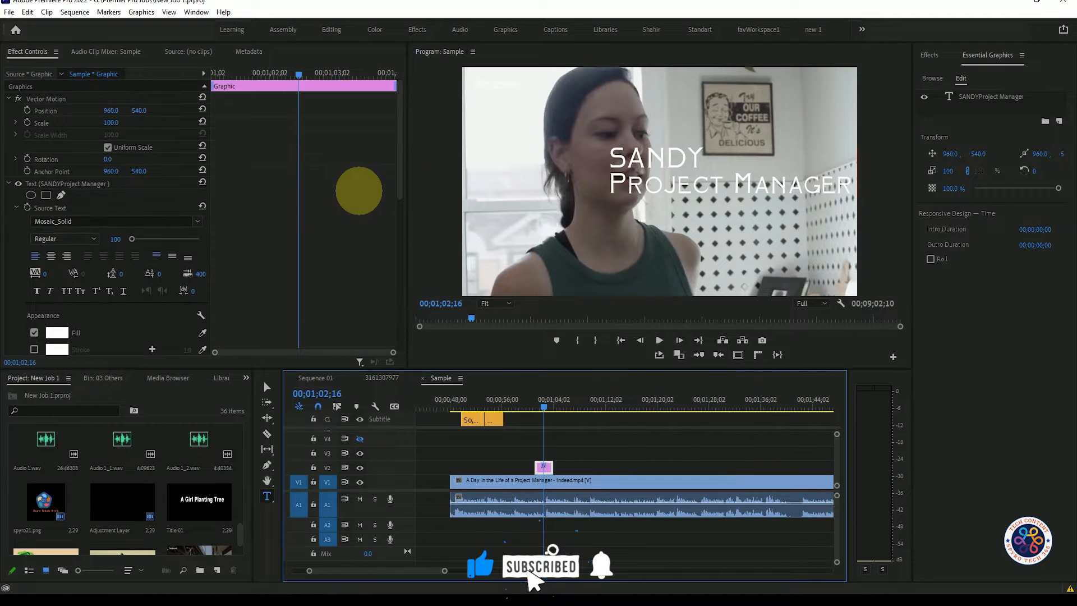
scroll(192, 221, "down", 5)
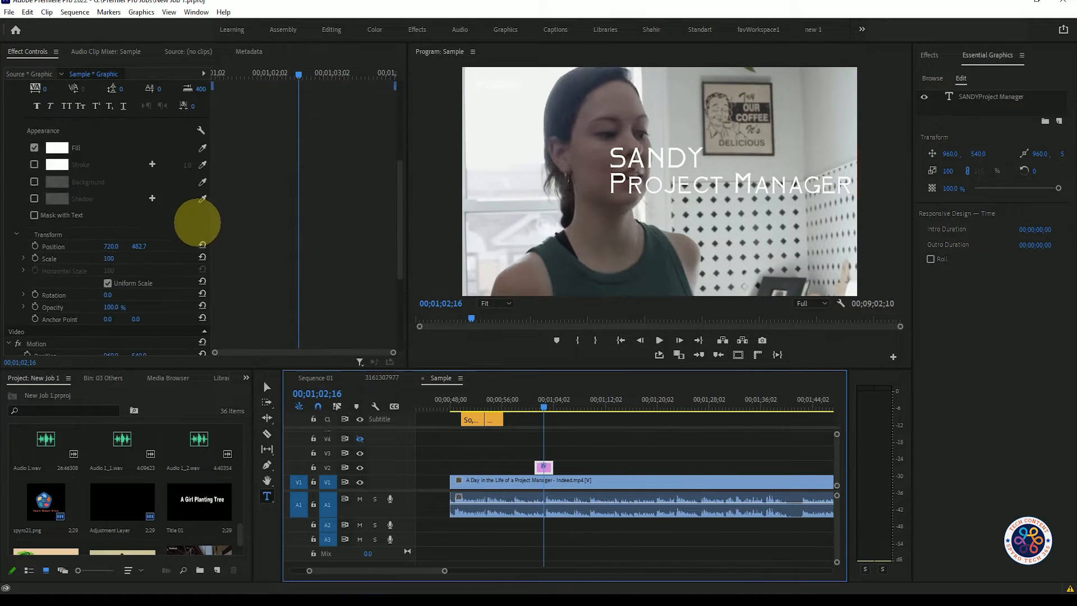
left_click_drag(118, 247, 240, 260)
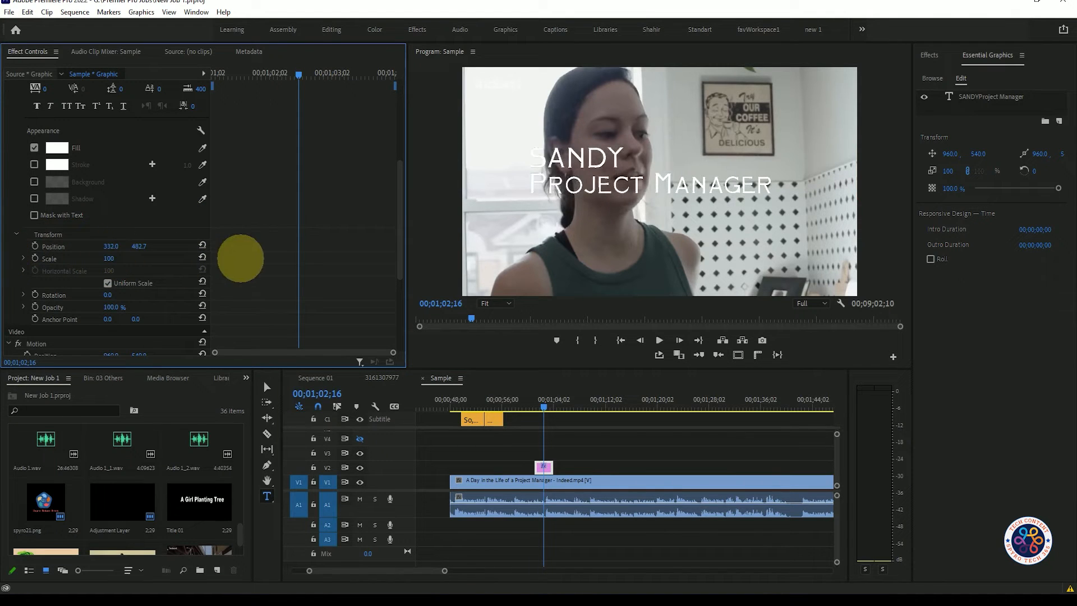
mouse_move(140, 246)
left_mouse_down()
mouse_move(148, 296)
mouse_move(241, 58)
mouse_move(240, 80)
mouse_move(136, 262)
left_mouse_up()
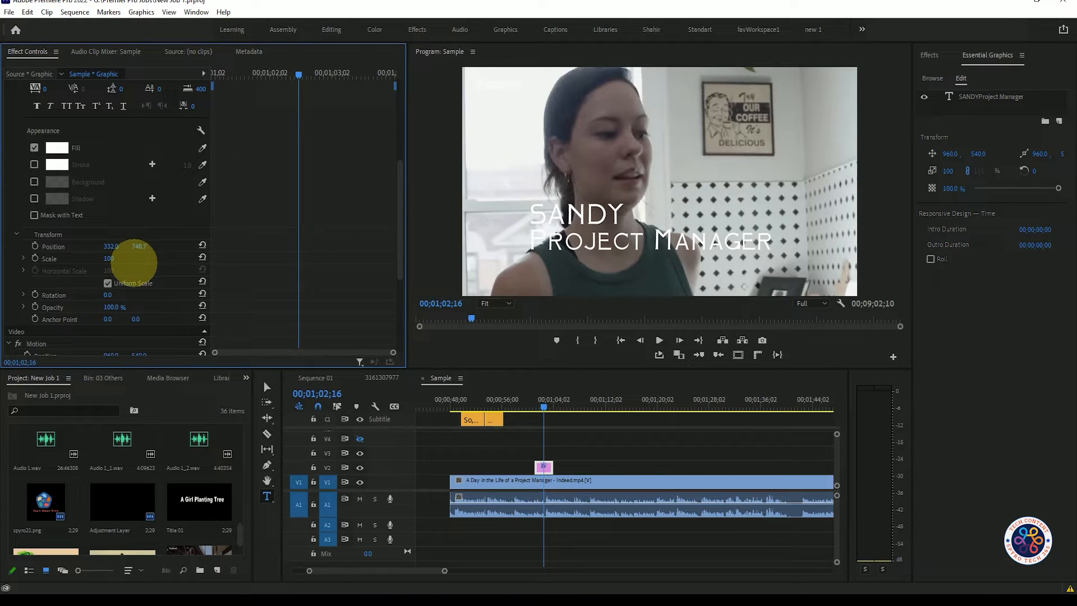
left_click_drag(112, 258, 96, 271)
left_click_drag(144, 245, 159, 193)
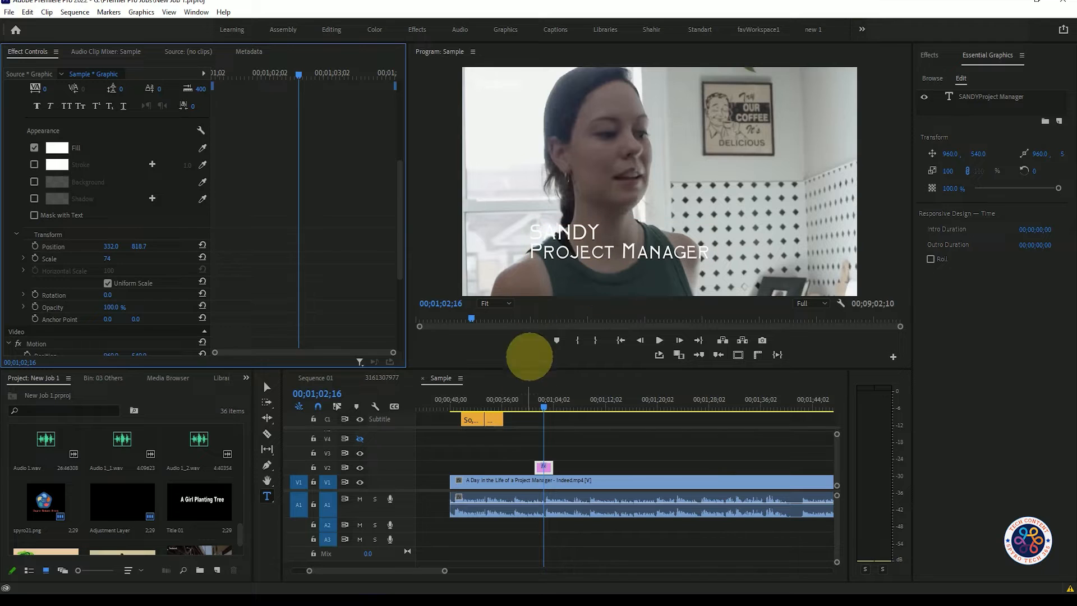
Change the title text's fill to yellow, hex EBEE0E.
left_click(57, 148)
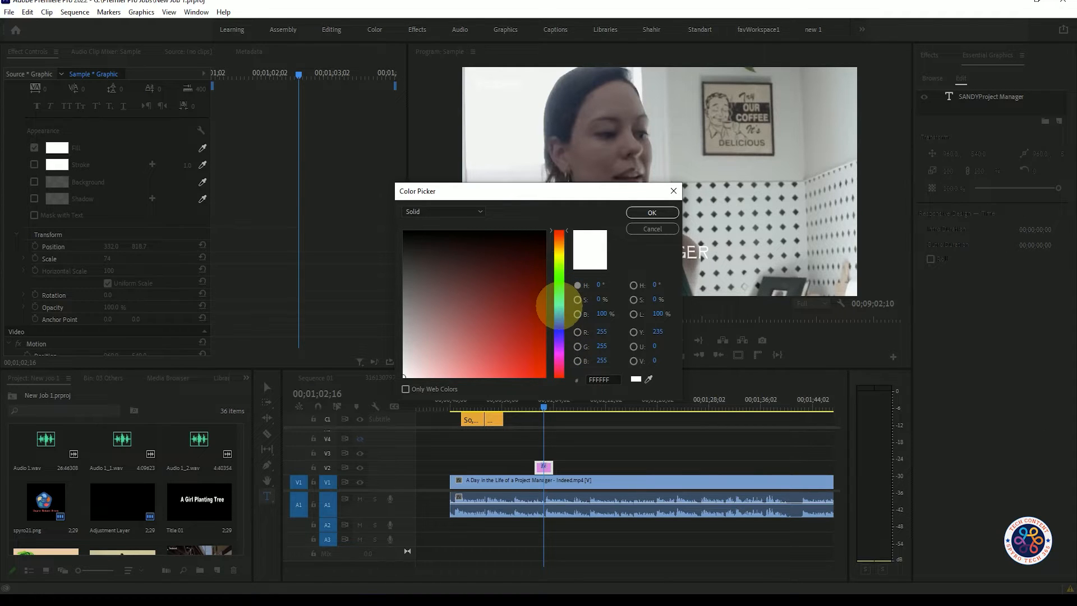
left_click(559, 255)
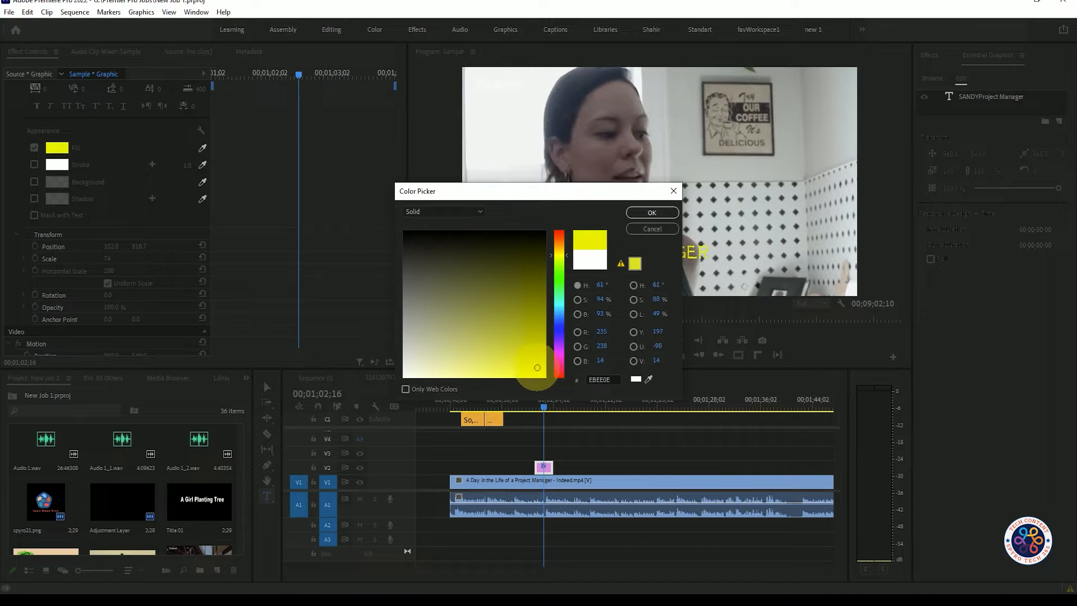
left_click(649, 214)
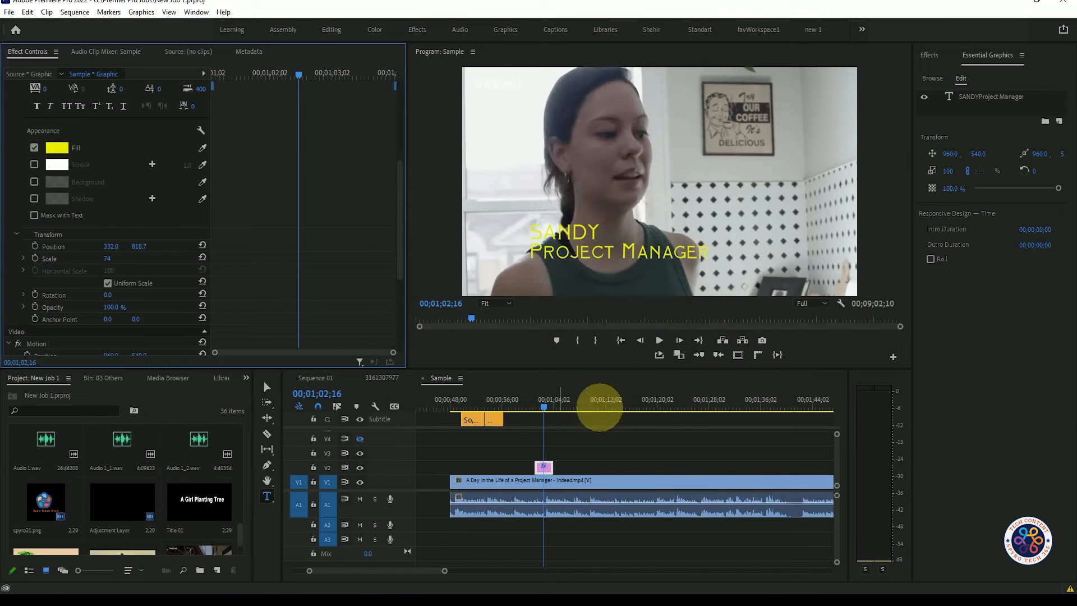
Draw a wide rectangle inside the title graphic, centred at about 753.5, 689.5.
key("v")
left_click(543, 468)
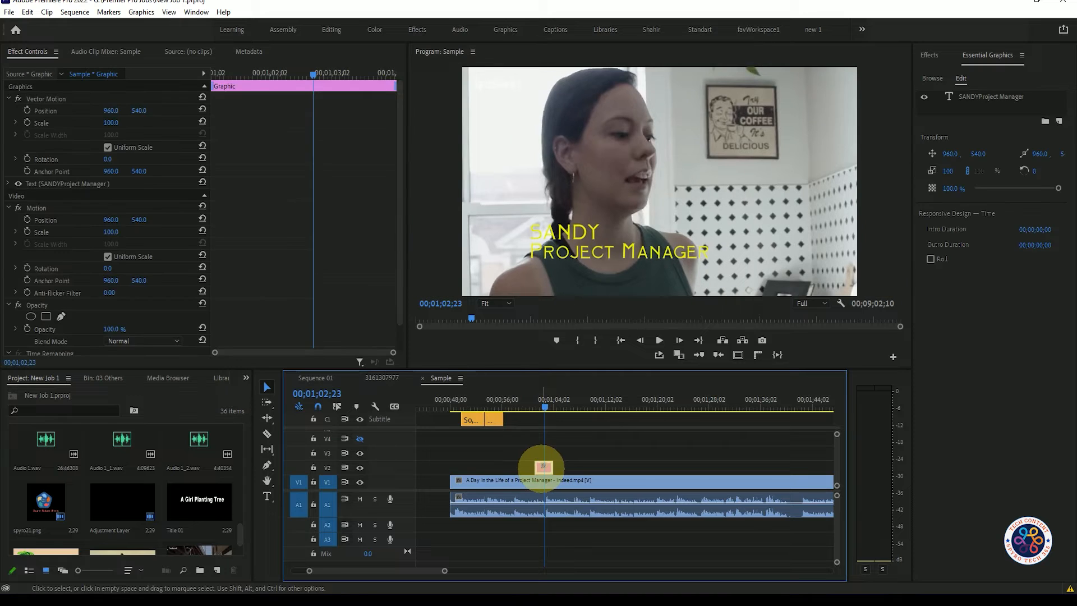
left_click(267, 465)
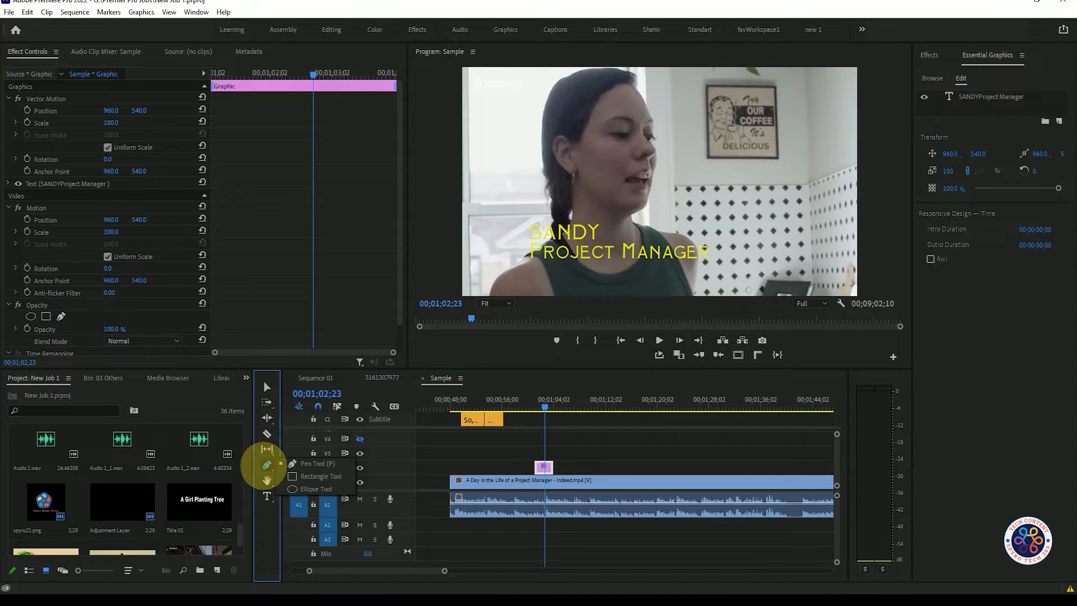
left_click(317, 476)
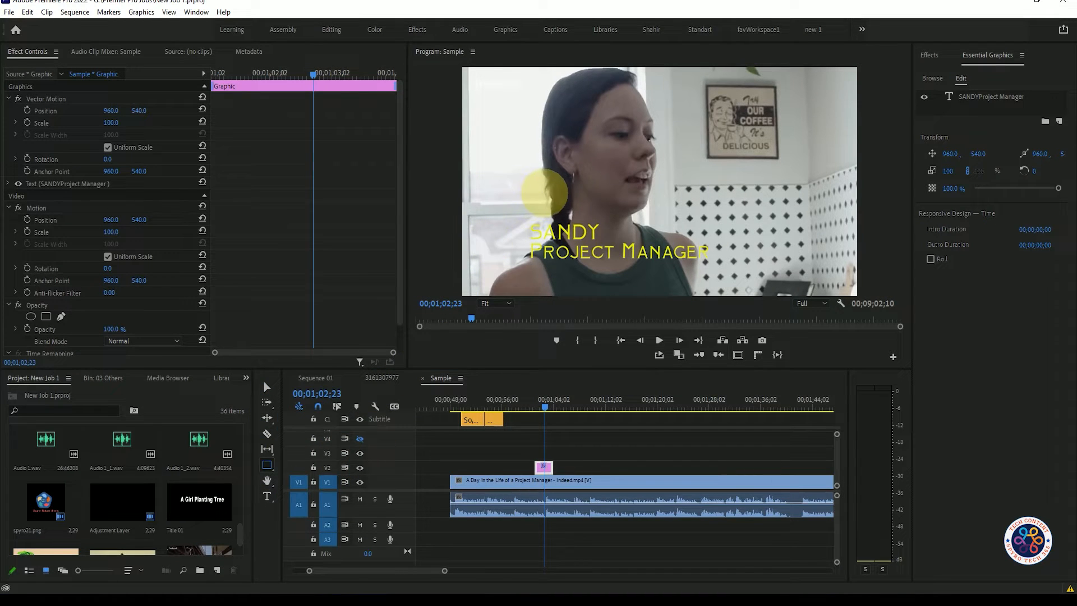
left_click_drag(511, 190, 588, 217)
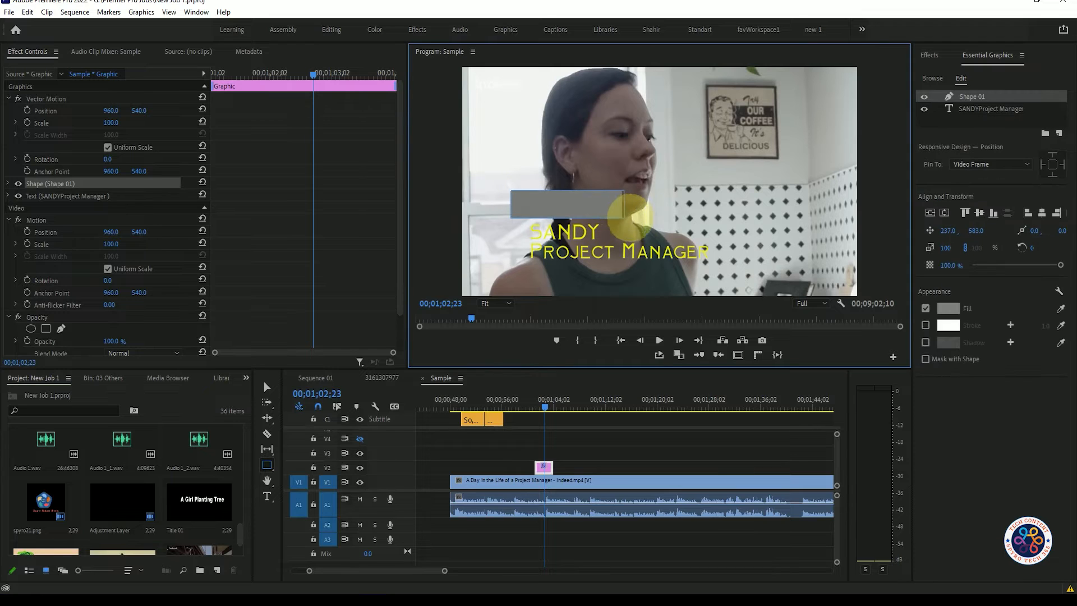
mouse_move(668, 225)
left_mouse_down()
mouse_move(685, 228)
mouse_move(697, 198)
mouse_move(716, 208)
mouse_move(724, 236)
left_mouse_up()
Place the rectangle beneath the title text in the layer order and lower it to vertical position 828.5.
left_click(45, 184)
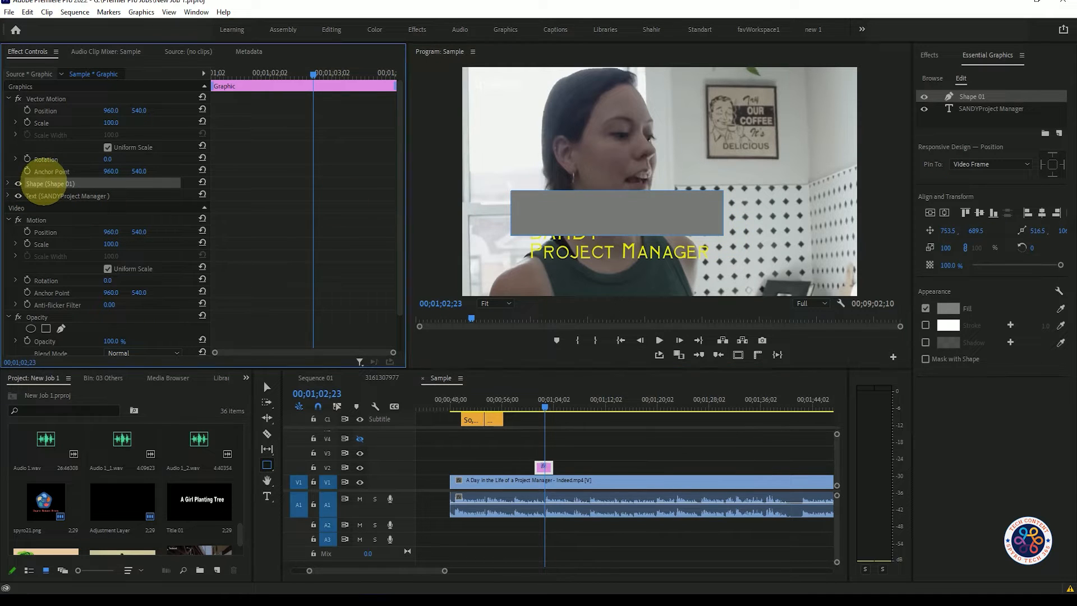
left_click_drag(36, 196, 44, 174)
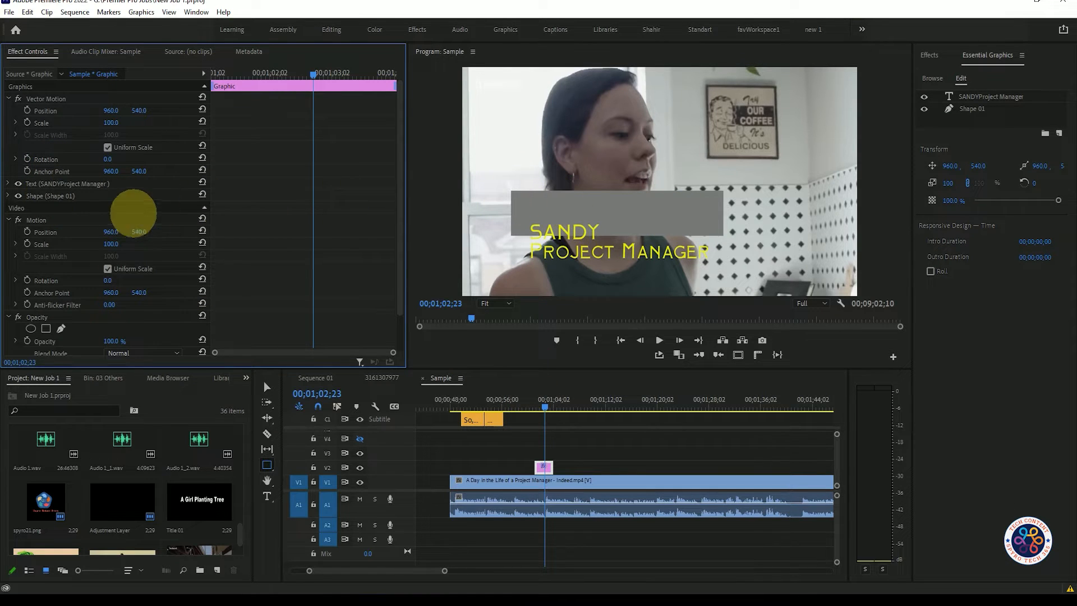
left_click(9, 196)
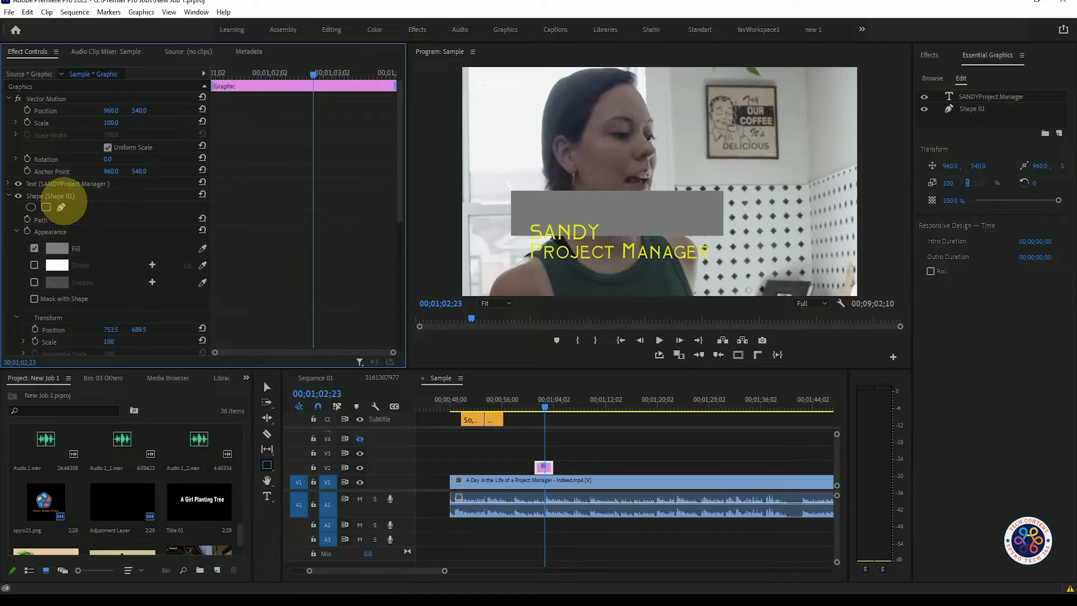
scroll(123, 230, "down", 3)
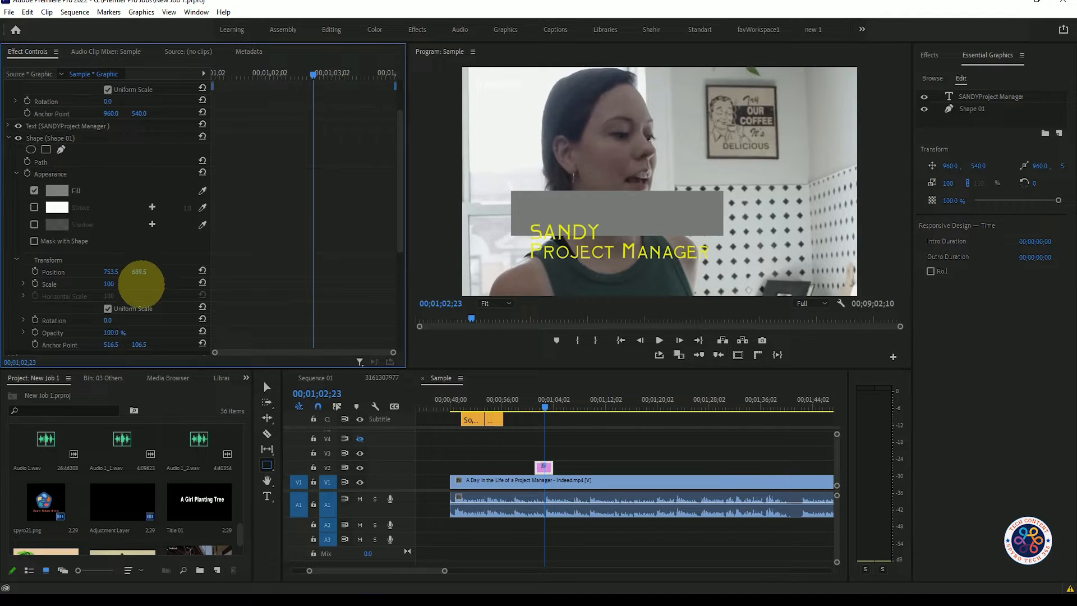
left_click_drag(139, 272, 184, 182)
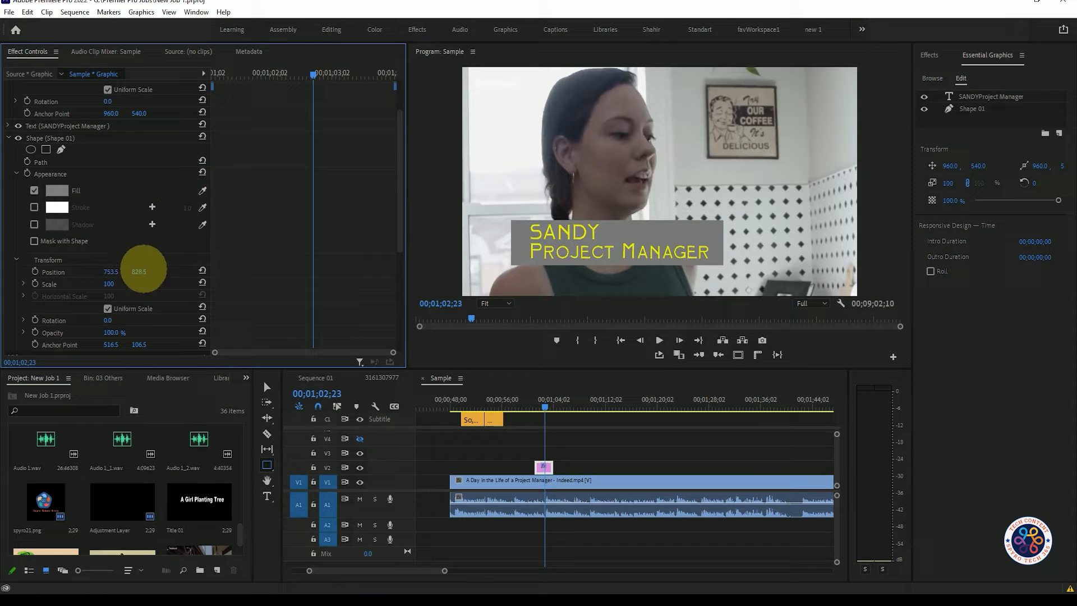
left_click(267, 464)
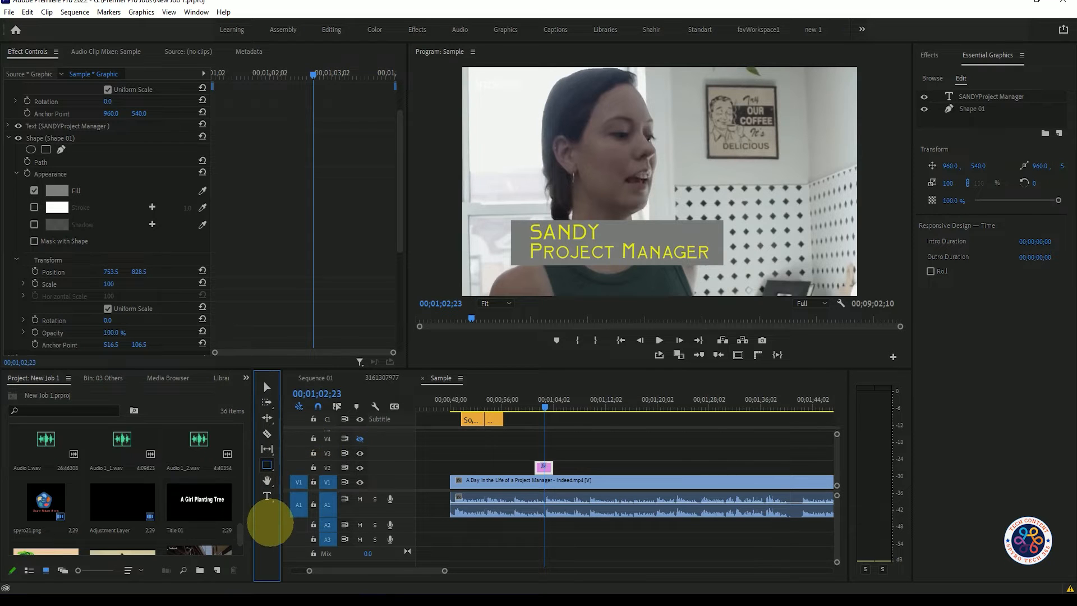
scroll(213, 236, "up", 1)
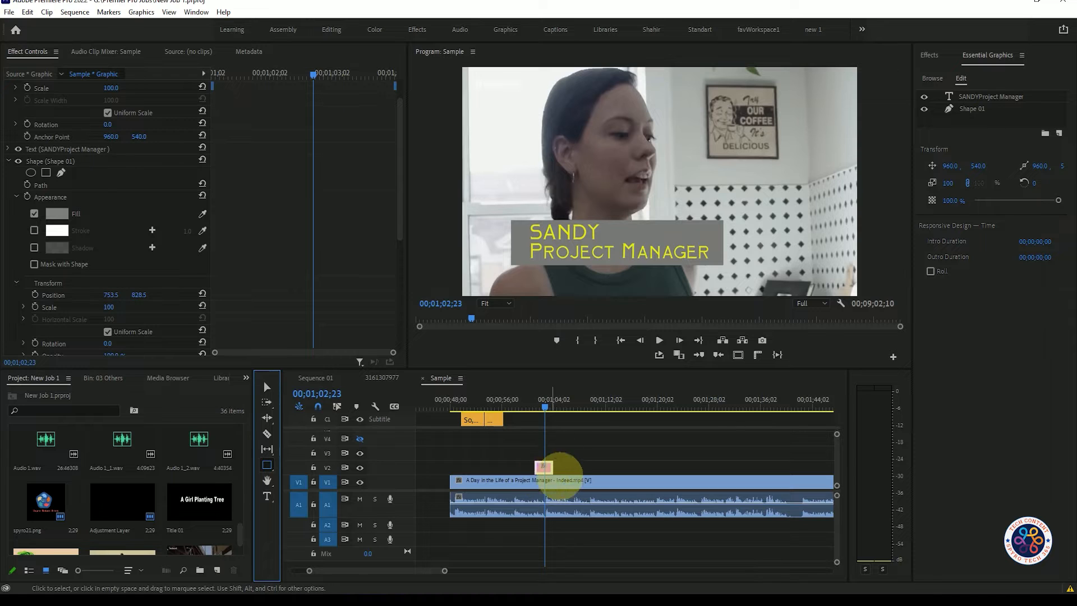
Change the fill of the rectangle behind the title to dark grey, hex 5E5959.
mouse_move(546, 405)
left_mouse_down()
mouse_move(535, 401)
mouse_move(547, 404)
left_mouse_up()
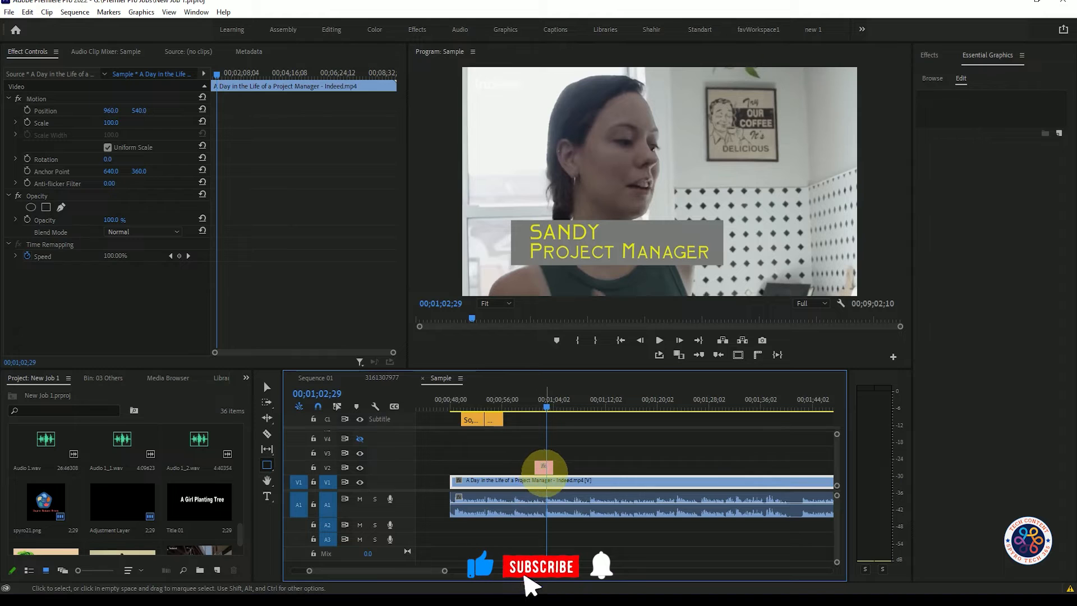
left_click(542, 466)
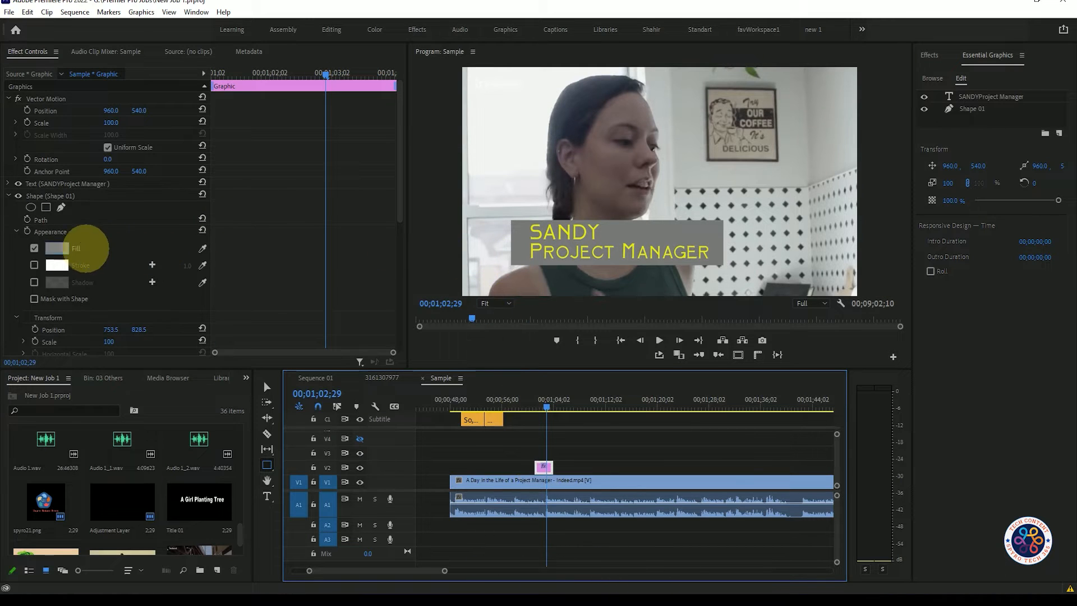
left_click(56, 248)
left_click_drag(409, 314, 410, 345)
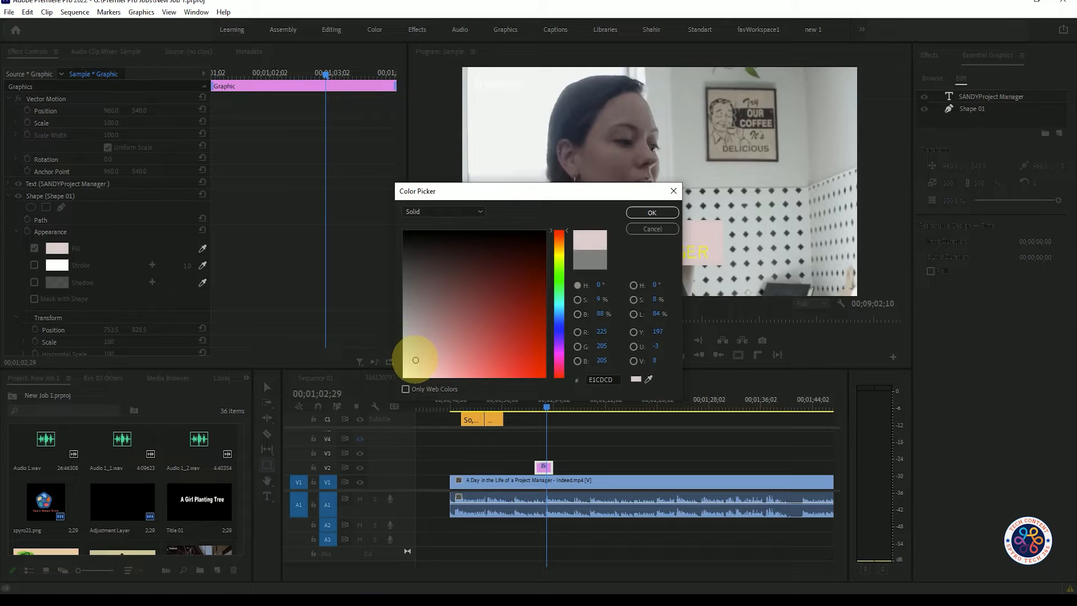
left_click_drag(415, 346, 411, 285)
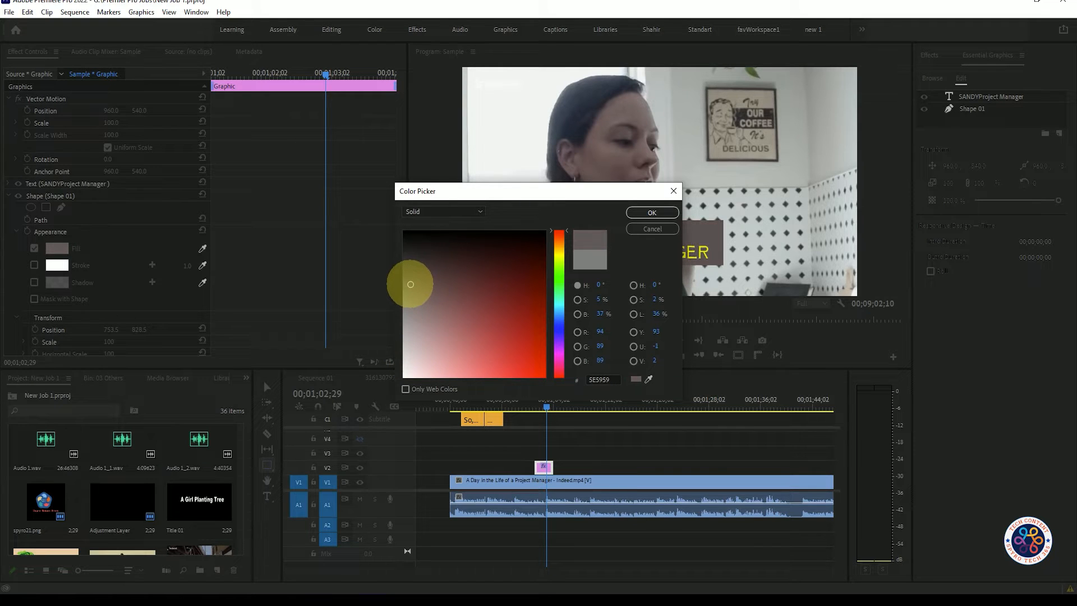
left_click(651, 213)
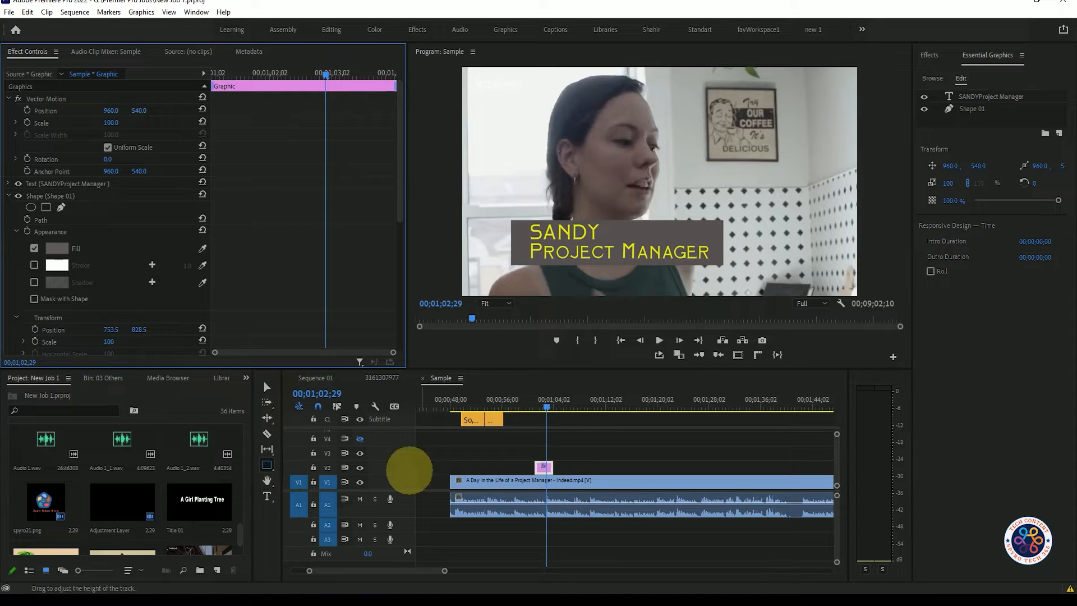
scroll(305, 260, "down", 2)
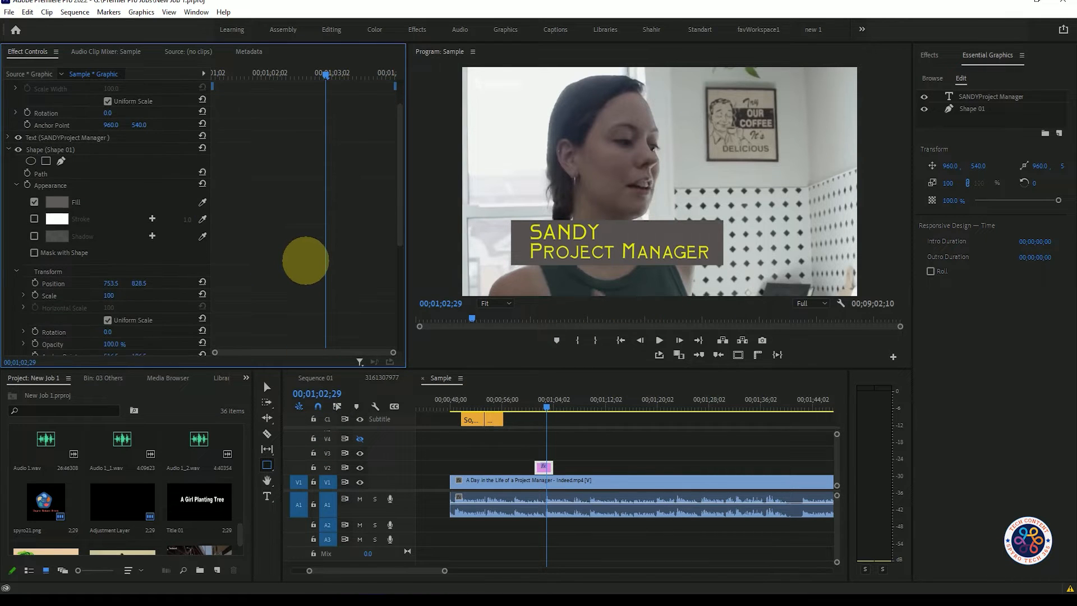
scroll(305, 261, "down", 2)
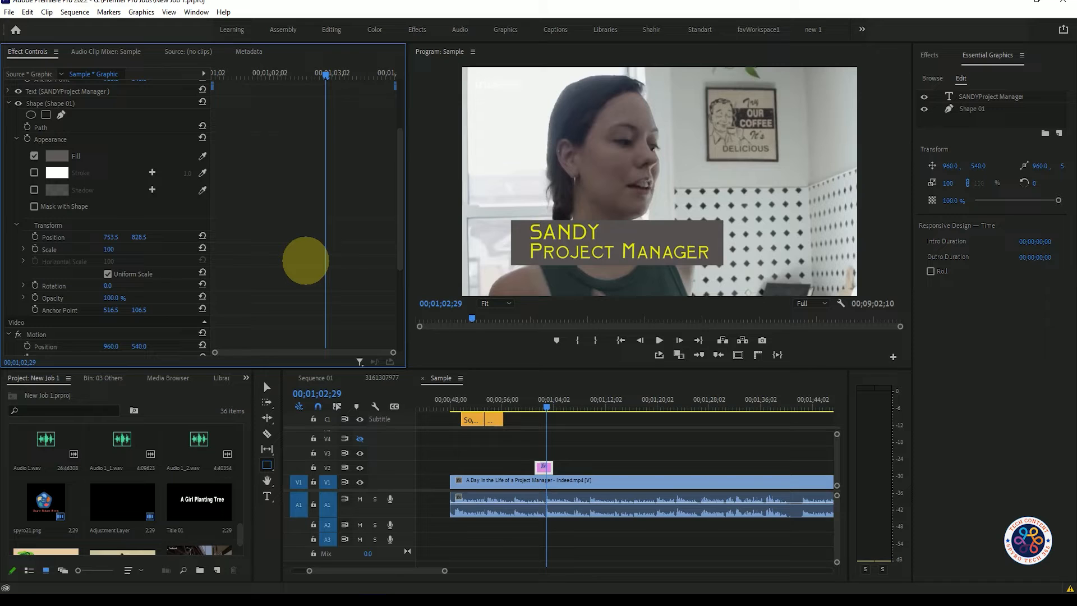
scroll(305, 260, "down", 1)
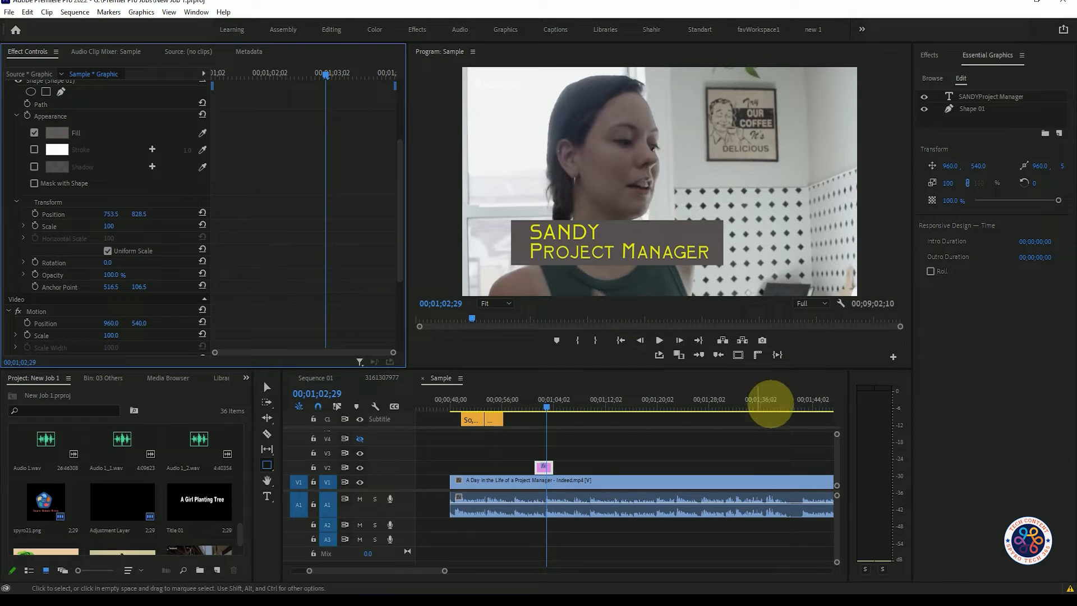
Find the Linear Wipe video effect and apply it to the title graphic clip on V2.
left_click_drag(546, 404, 538, 405)
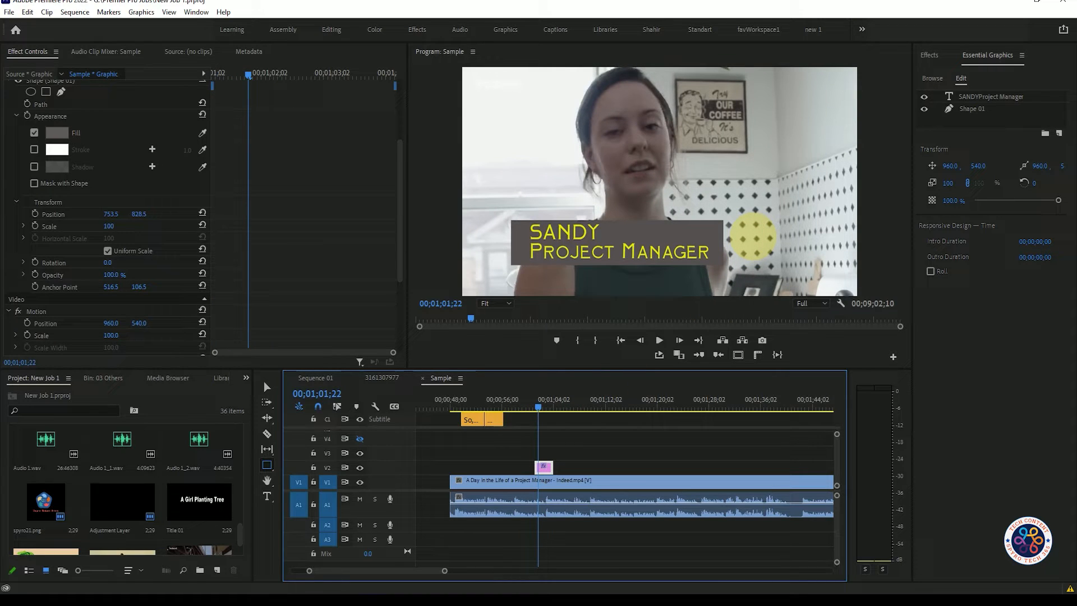
left_click(932, 54)
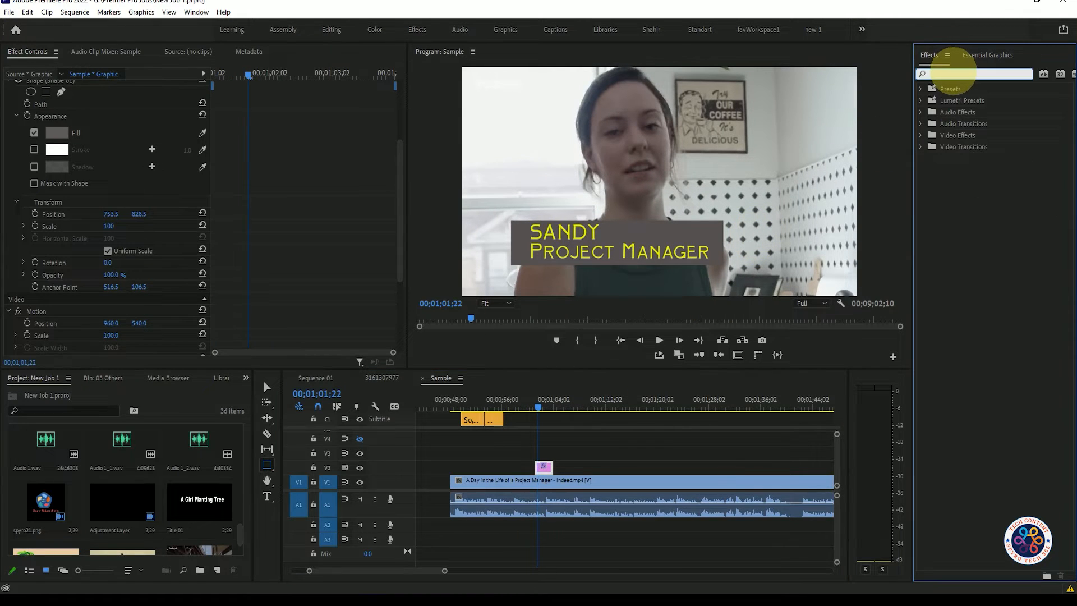
type("line")
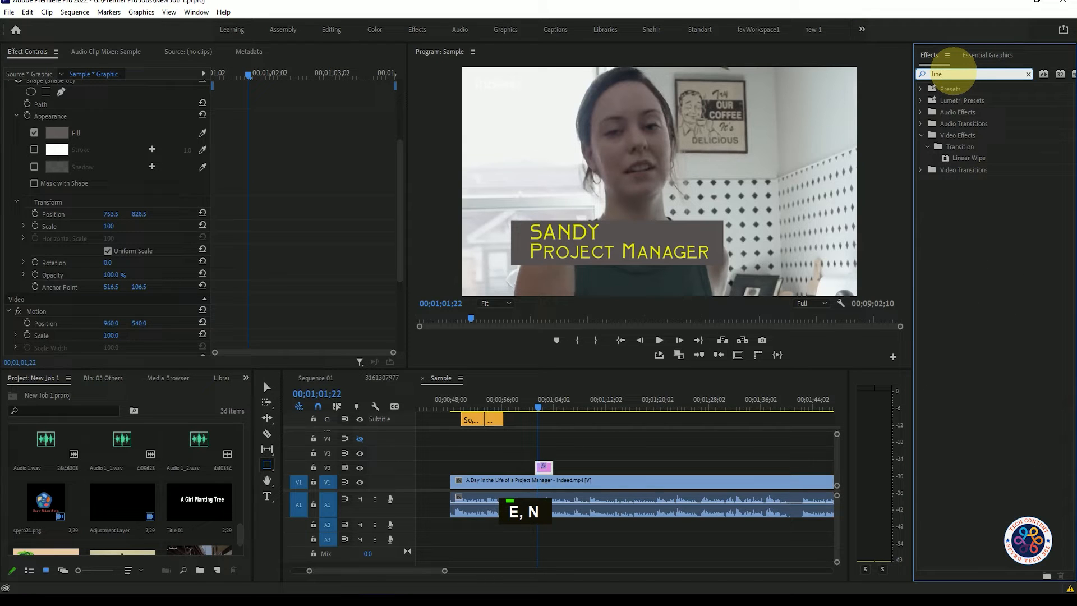
left_click_drag(966, 159, 541, 466)
Extend the title clip on V2 to about 8 seconds and place the playhead at its start, 00;01;01;06.
left_click_drag(539, 407, 535, 404)
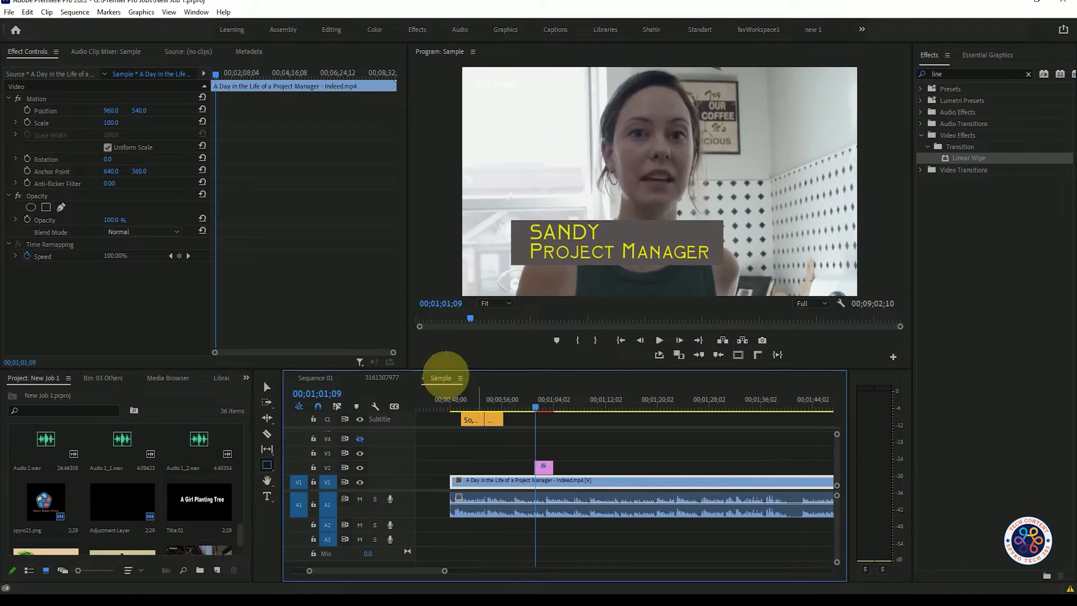
left_click_drag(550, 468, 586, 467)
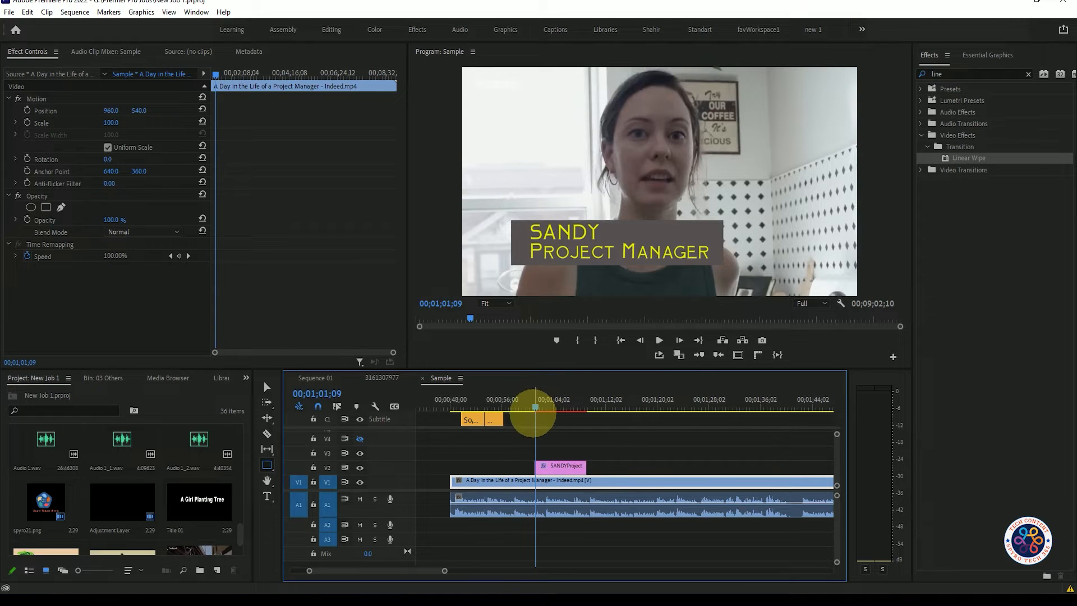
left_click_drag(536, 407, 535, 408)
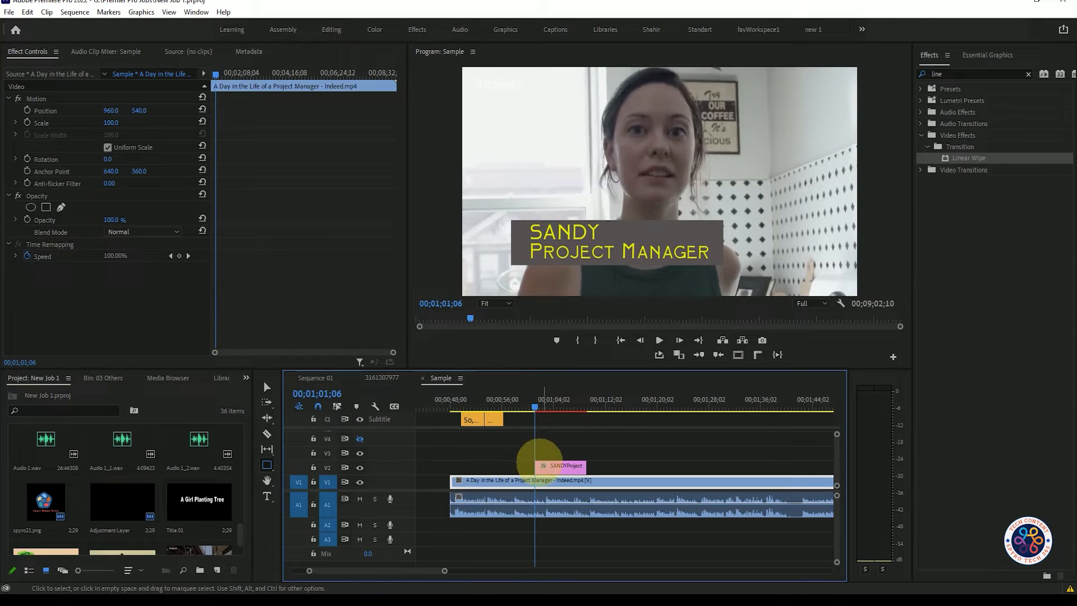
At the title clip's start, add a Linear Wipe Transition Completion keyframe set to 100%.
left_click(548, 465)
scroll(283, 263, "down", 4)
scroll(283, 271, "down", 10)
scroll(285, 278, "up", 10)
left_click(9, 249)
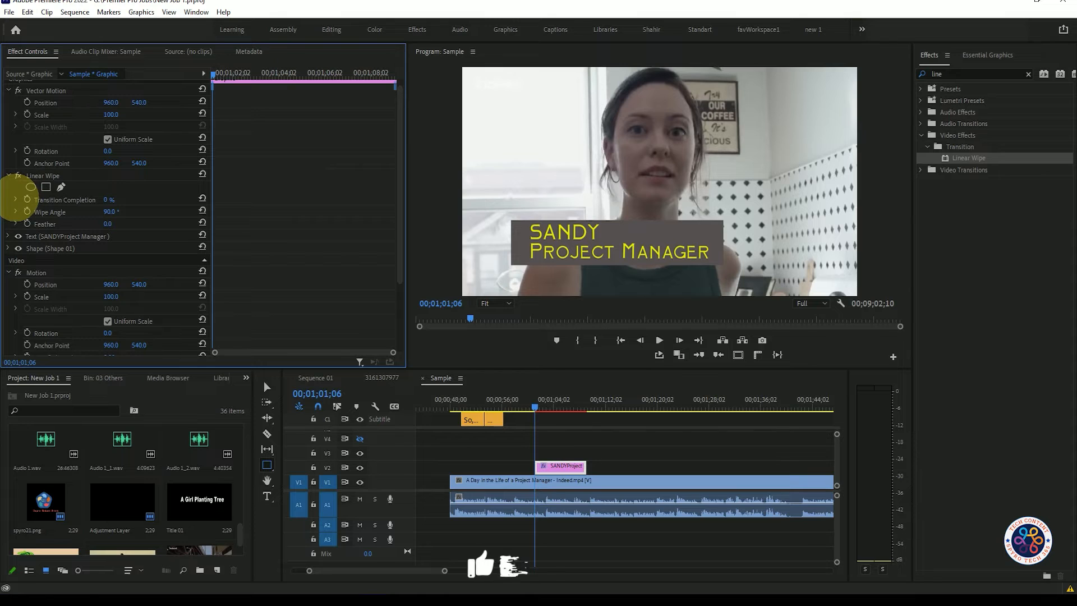
left_click_drag(109, 199, 218, 197)
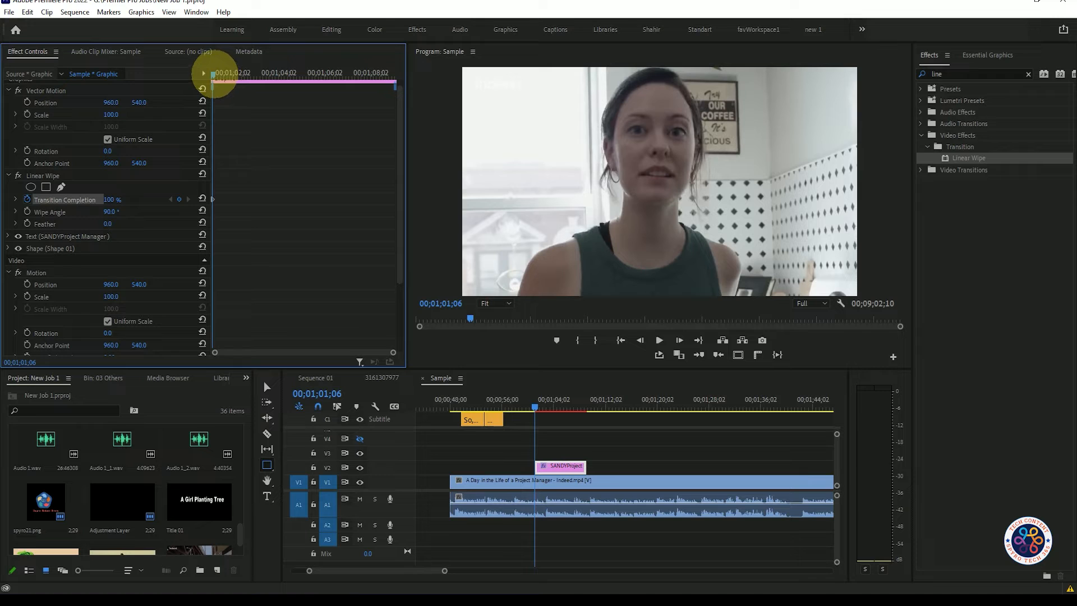
Add a second Transition Completion keyframe of 0% about one second into the title clip and set Wipe Angle to 270°.
left_click_drag(218, 73, 227, 79)
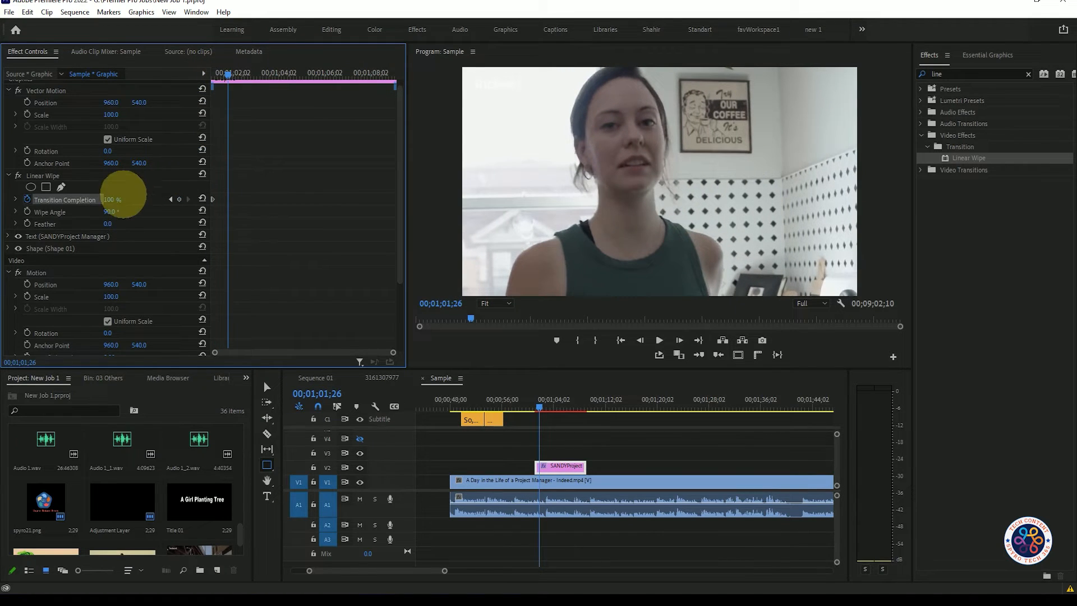
left_click(202, 198)
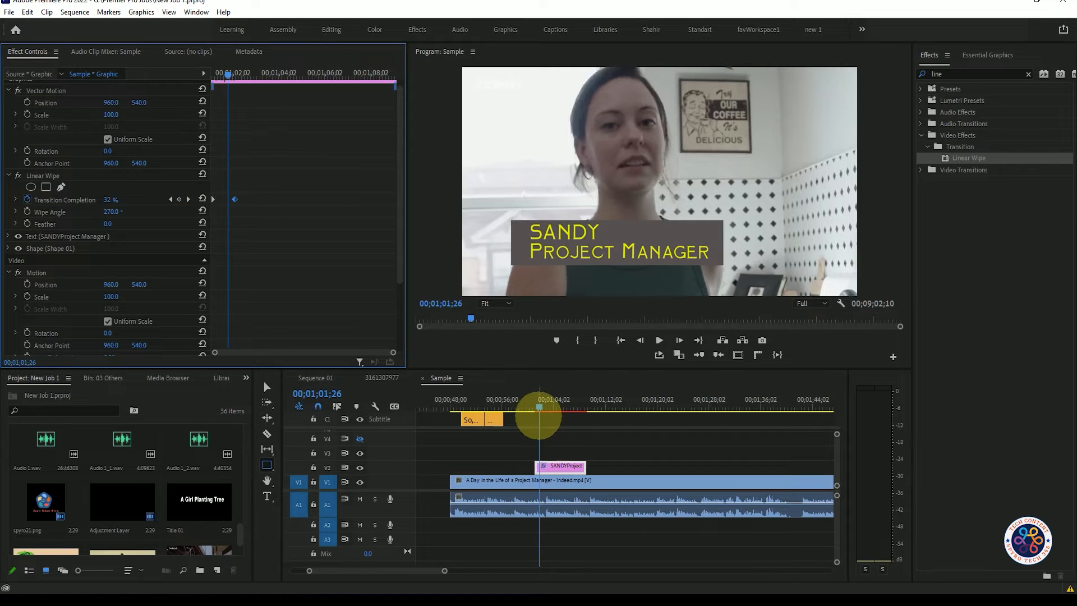
Play the sequence from the title clip's start several times to check the wipe-in animation.
left_click(535, 407)
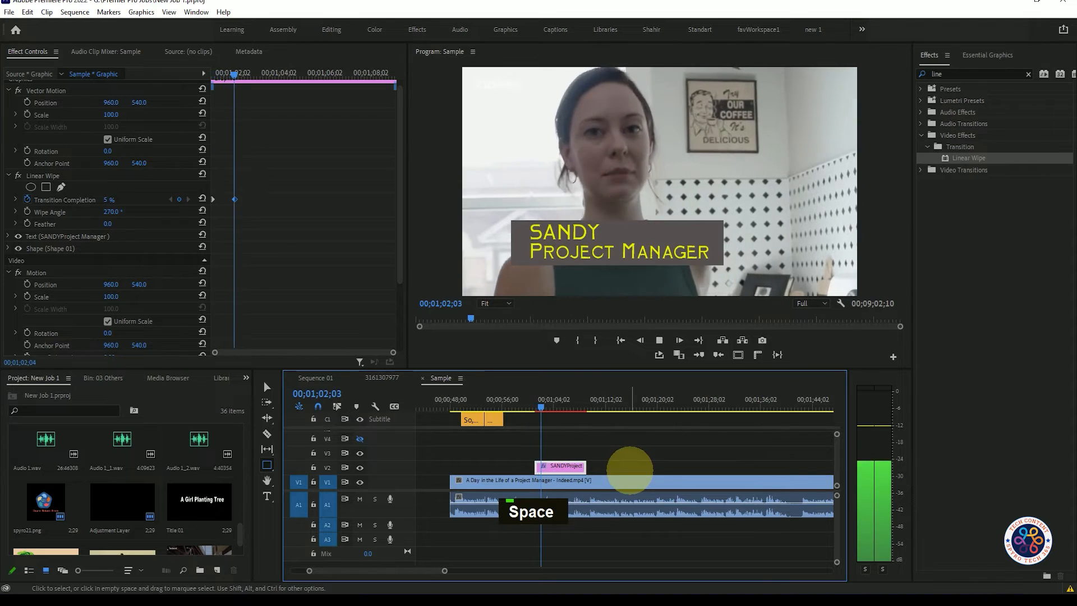
key("space")
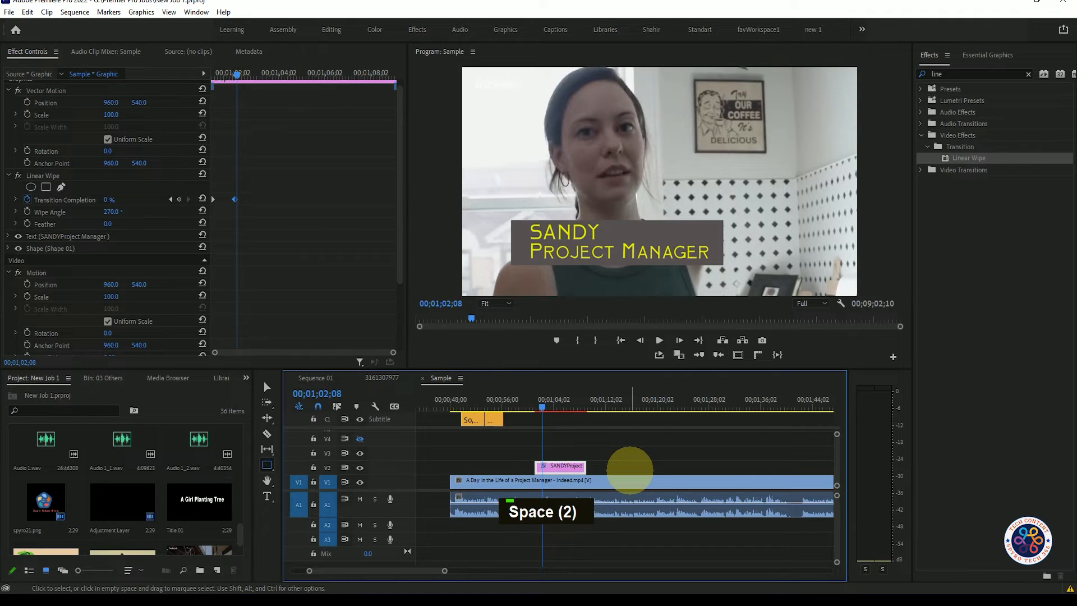
left_click(534, 407)
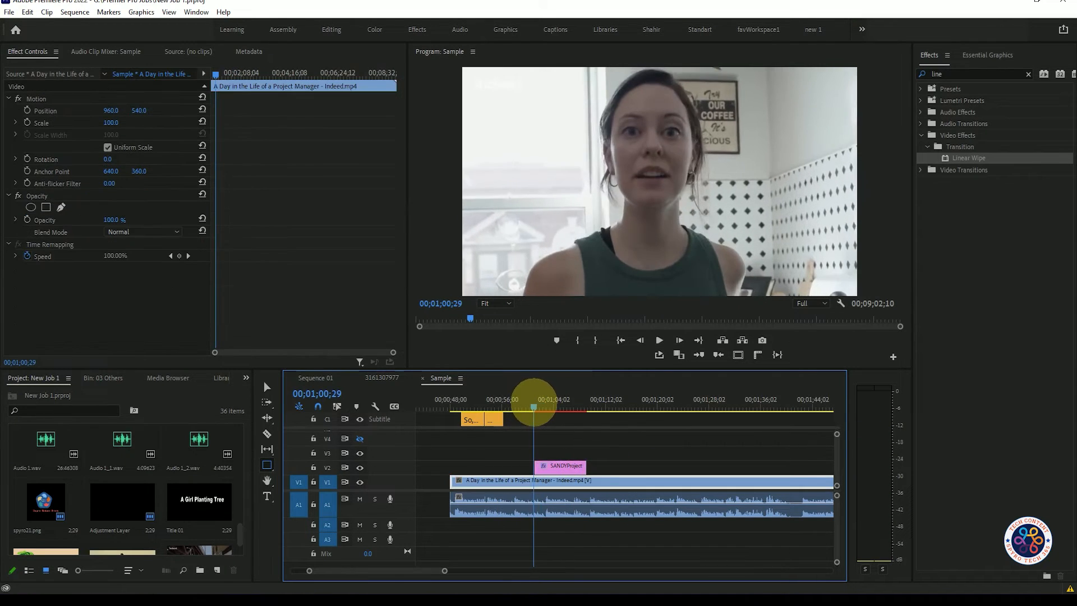
key("space")
key("space")
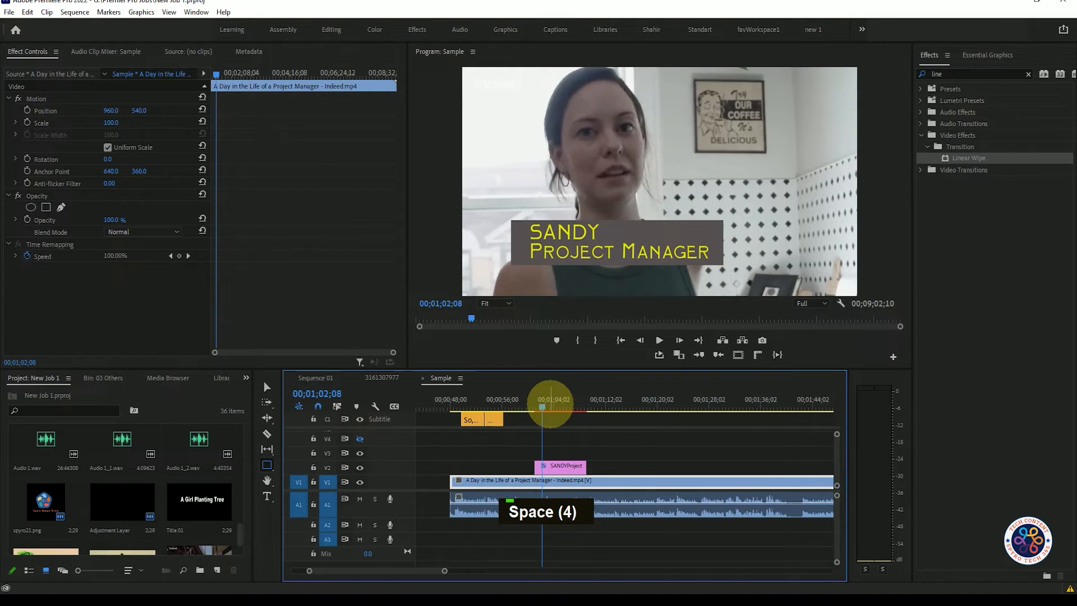
left_click(535, 406)
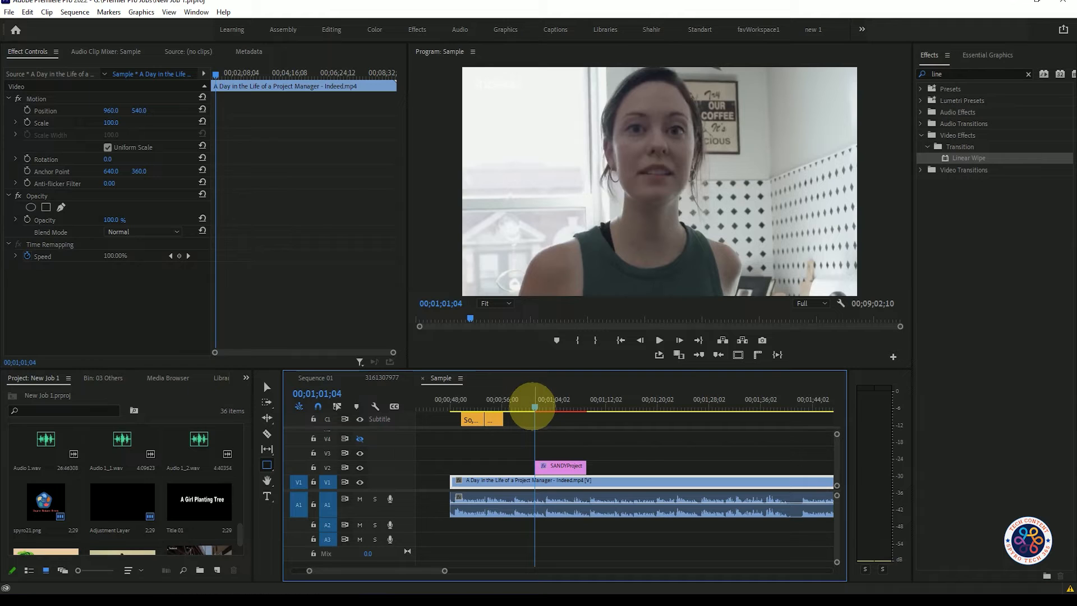
key("space")
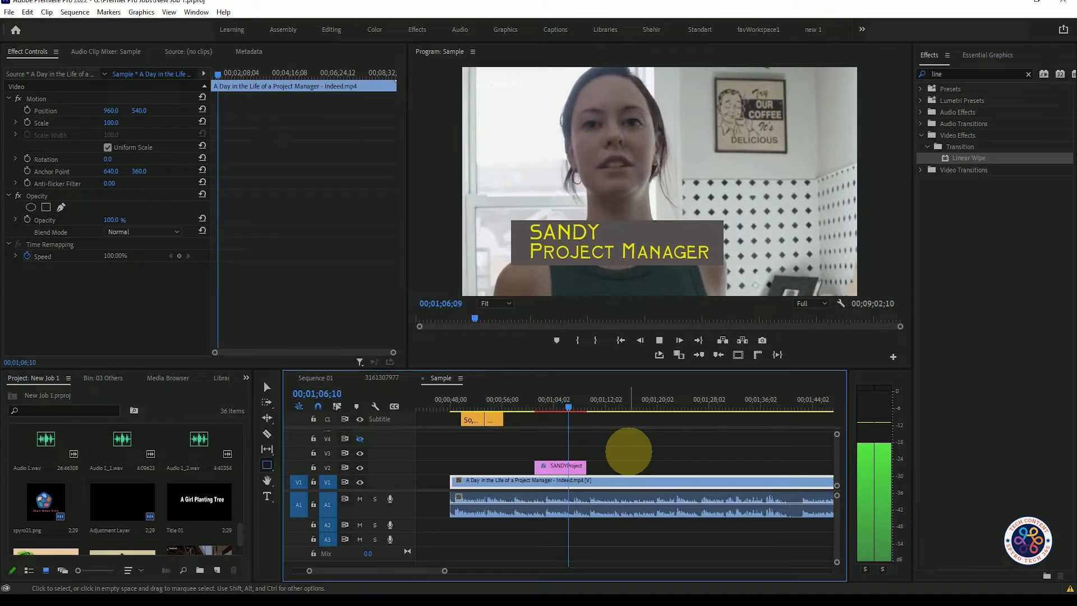
key("space")
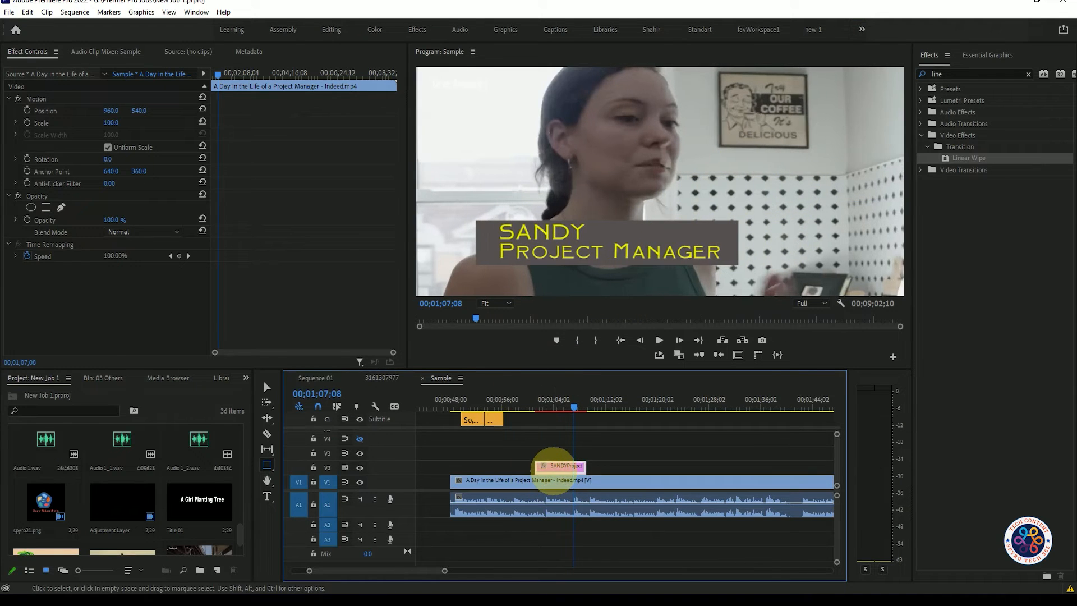
Shrink the title graphic's Vector Motion scale to 63 and reposition it to 610, 740.
left_click(558, 466)
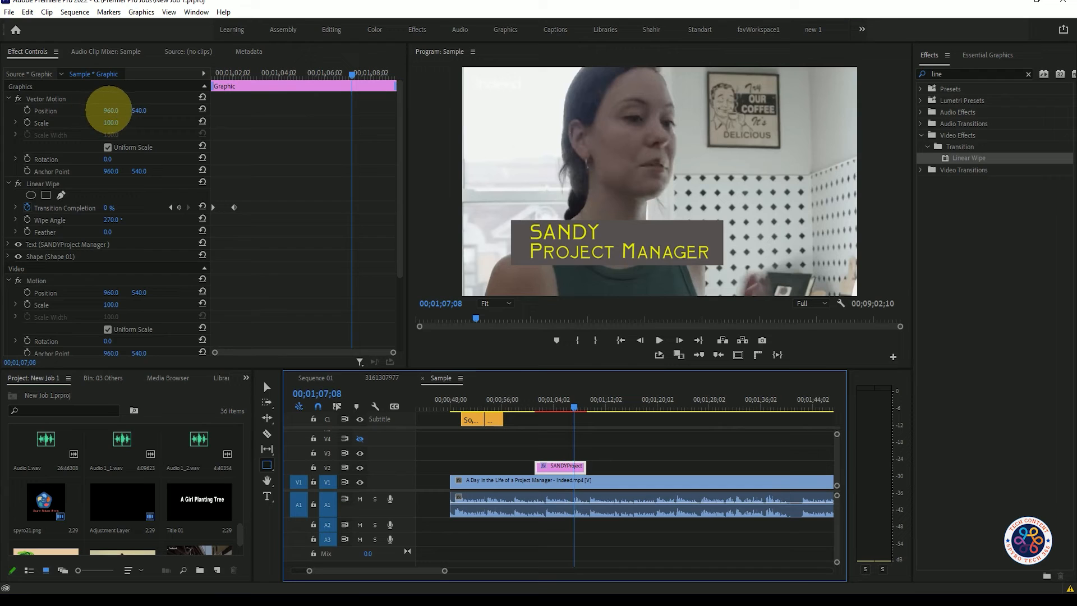
mouse_move(111, 124)
left_mouse_down()
mouse_move(43, 116)
mouse_move(120, 120)
mouse_move(91, 125)
left_mouse_up()
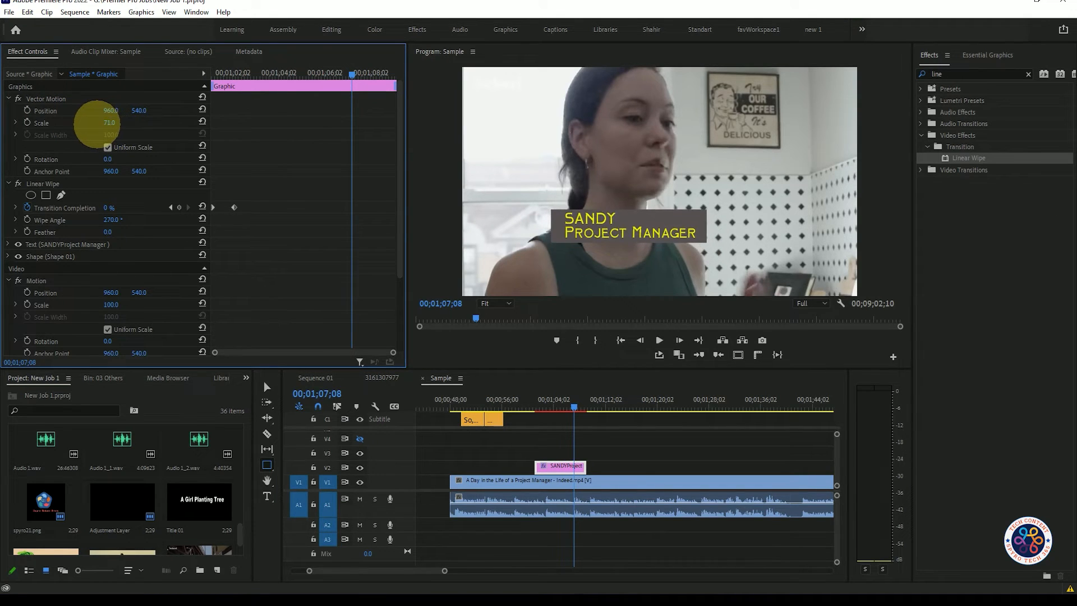
key("ctrl+grave")
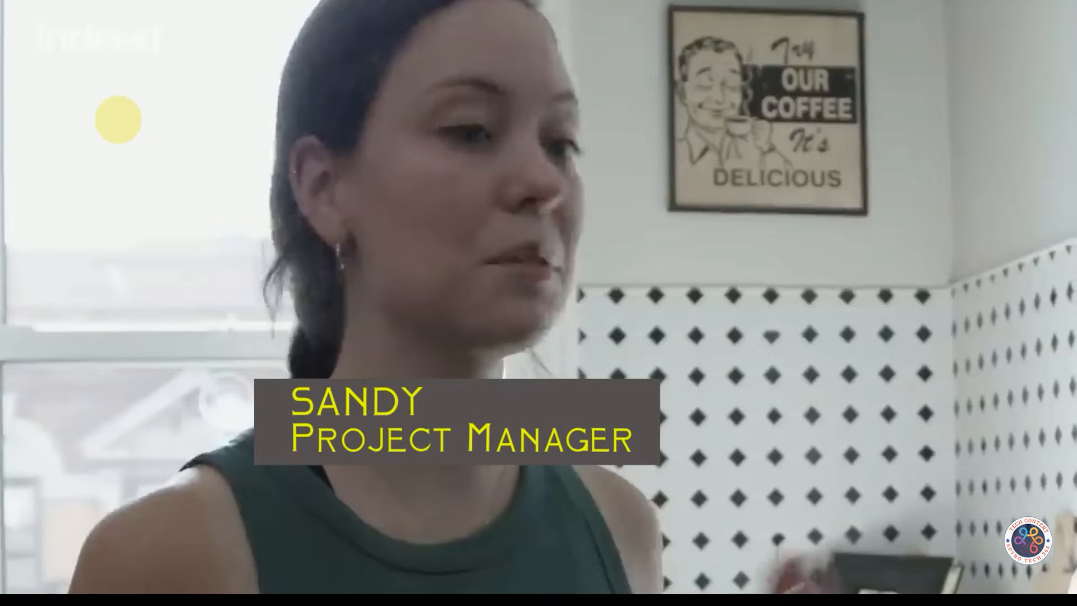
key("ctrl+grave")
left_click_drag(112, 124, 252, 0)
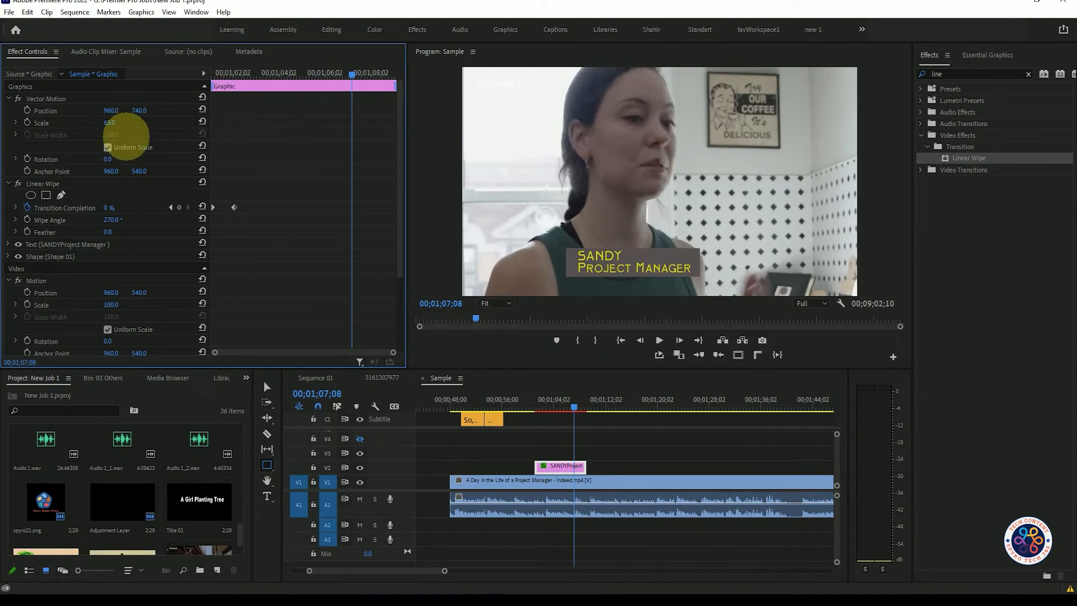
left_click_drag(114, 109, 149, 132)
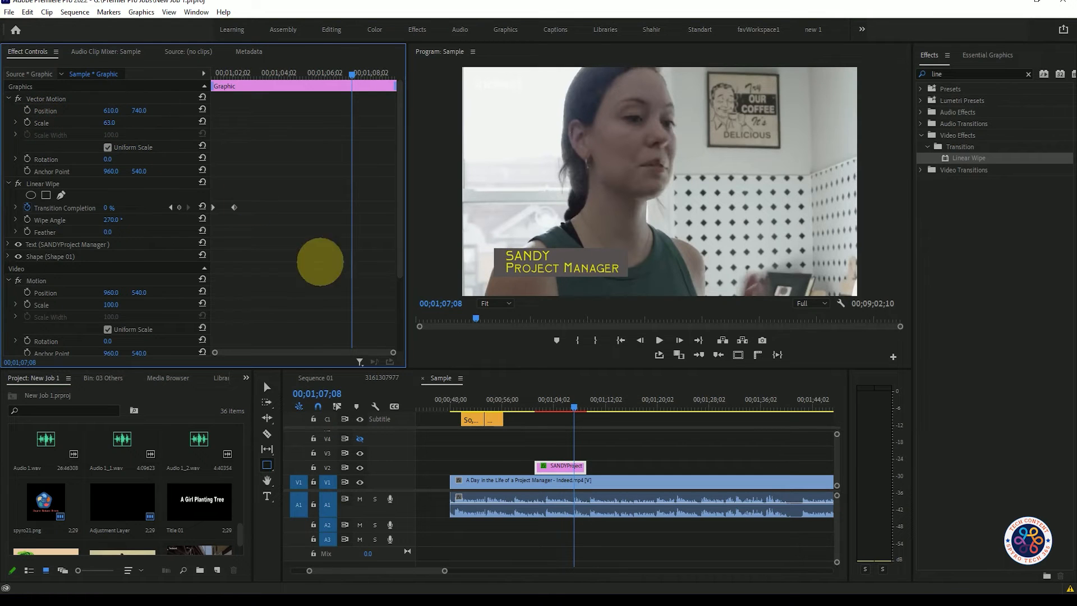
Play back the smaller, repositioned title from its clip start to check how it wipes in.
left_click_drag(572, 405, 531, 405)
key("space")
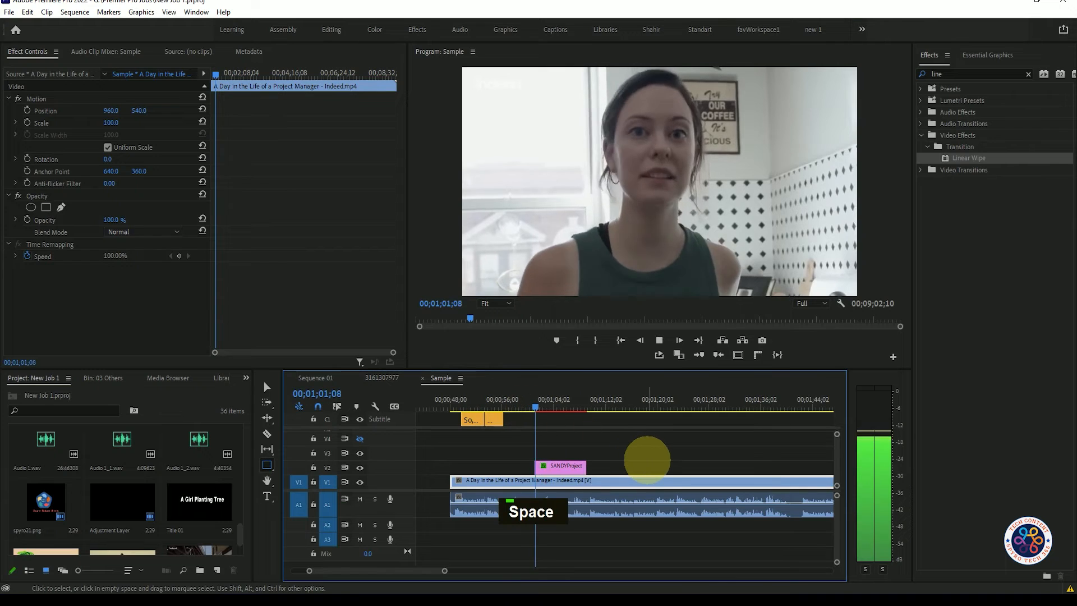
key("space")
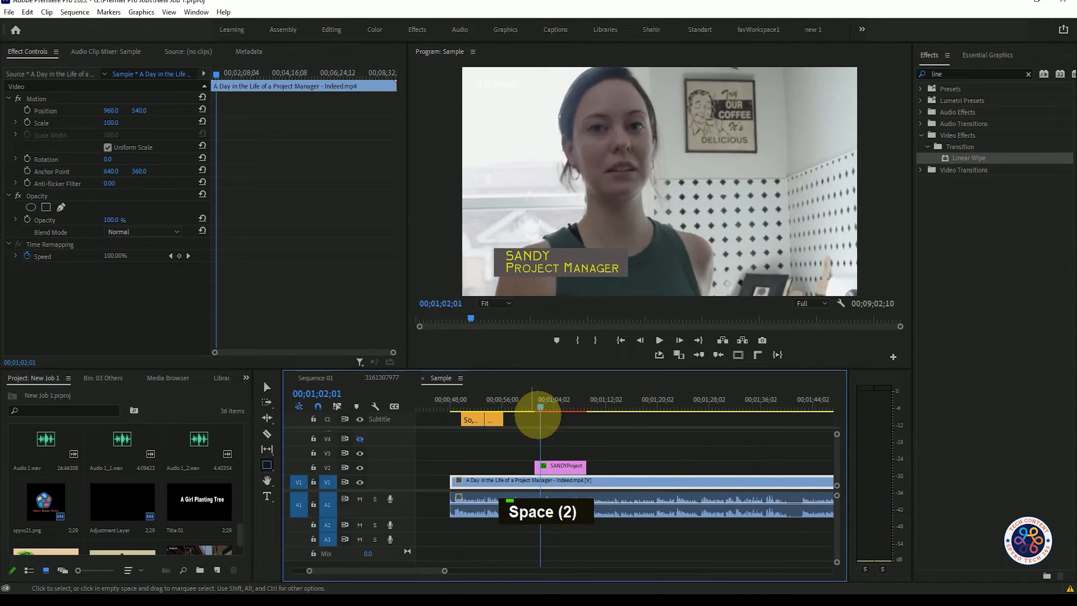
left_click_drag(539, 406, 534, 405)
key("space")
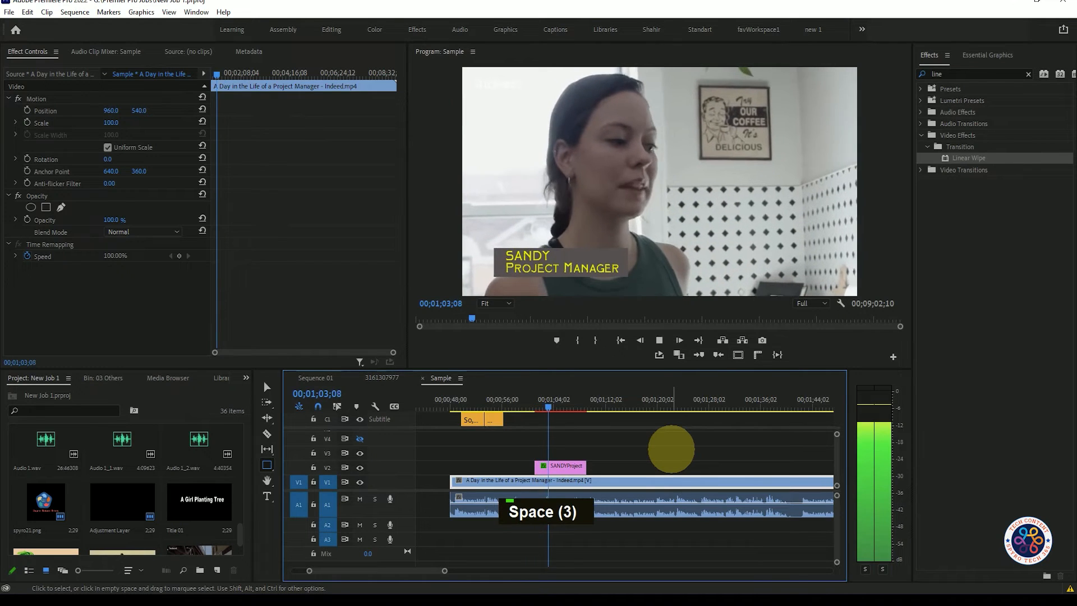
key("space")
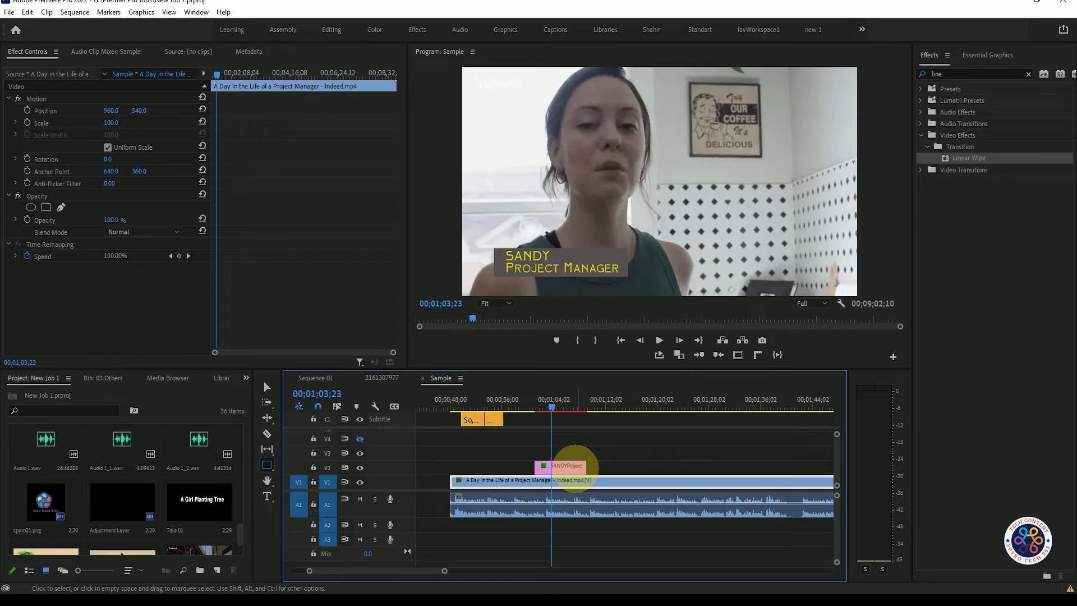
Slow the title's wipe by moving the second Transition Completion keyframe to about 00;01;02;16.
left_click(568, 466)
scroll(300, 203, "down", 1)
scroll(299, 225, "up", 1)
left_click_drag(235, 207, 243, 207)
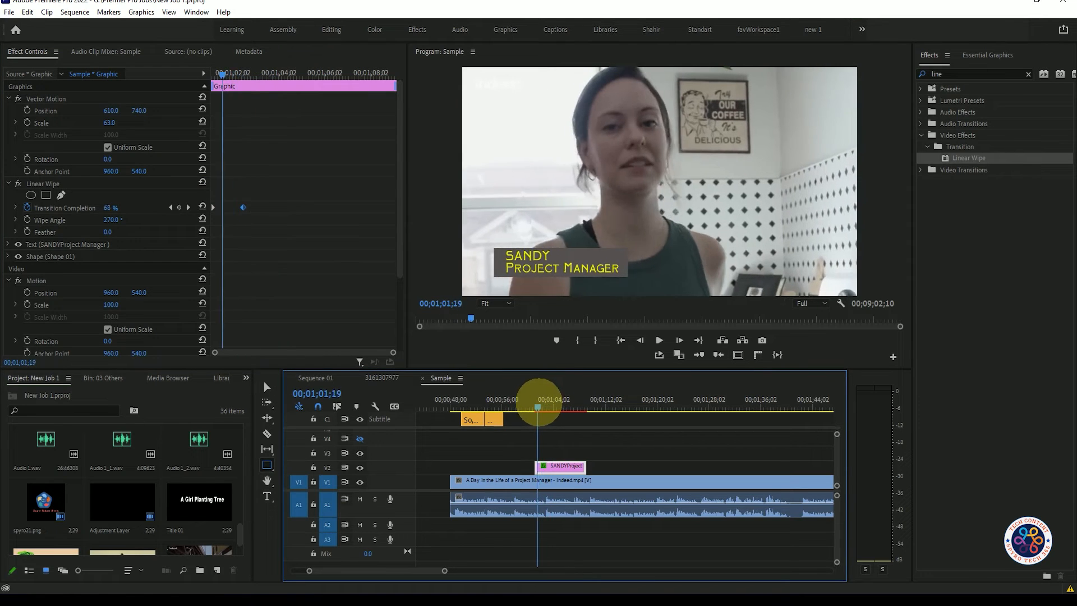
Preview the slowed wipe-in from the beginning of the title clip.
left_click(537, 402)
key("space")
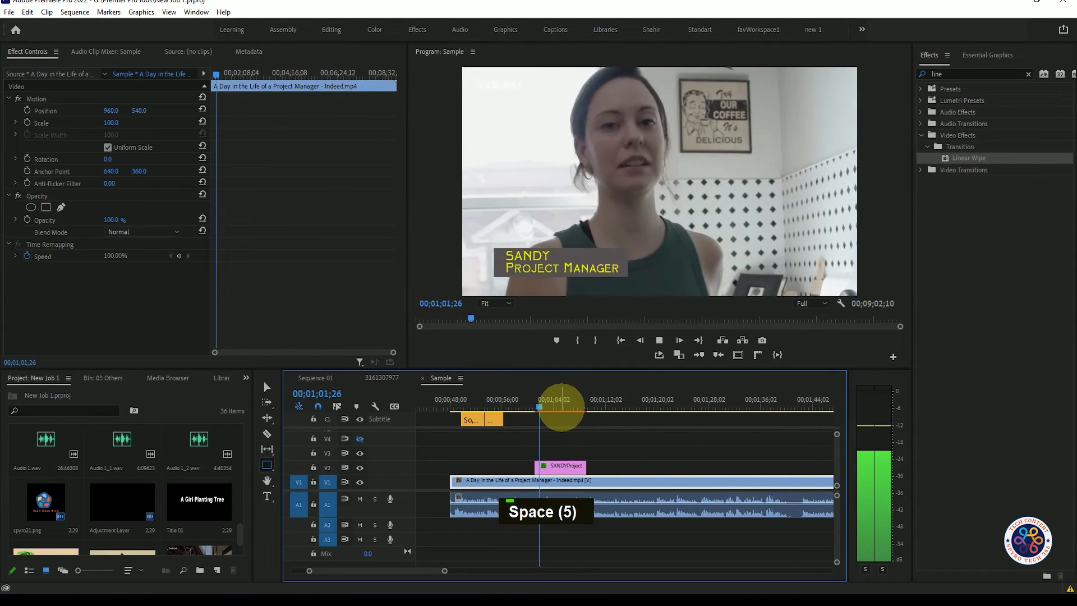
key("space")
Select both Transition Completion keyframes of the title's Linear Wipe and apply Ease Out to them.
left_click(543, 467)
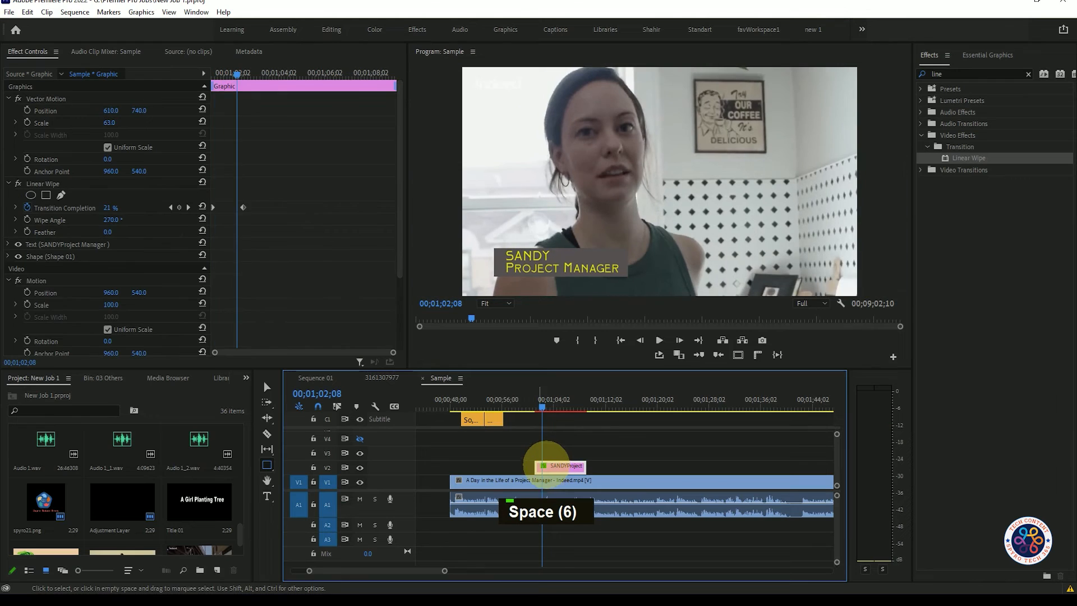
left_click(257, 224)
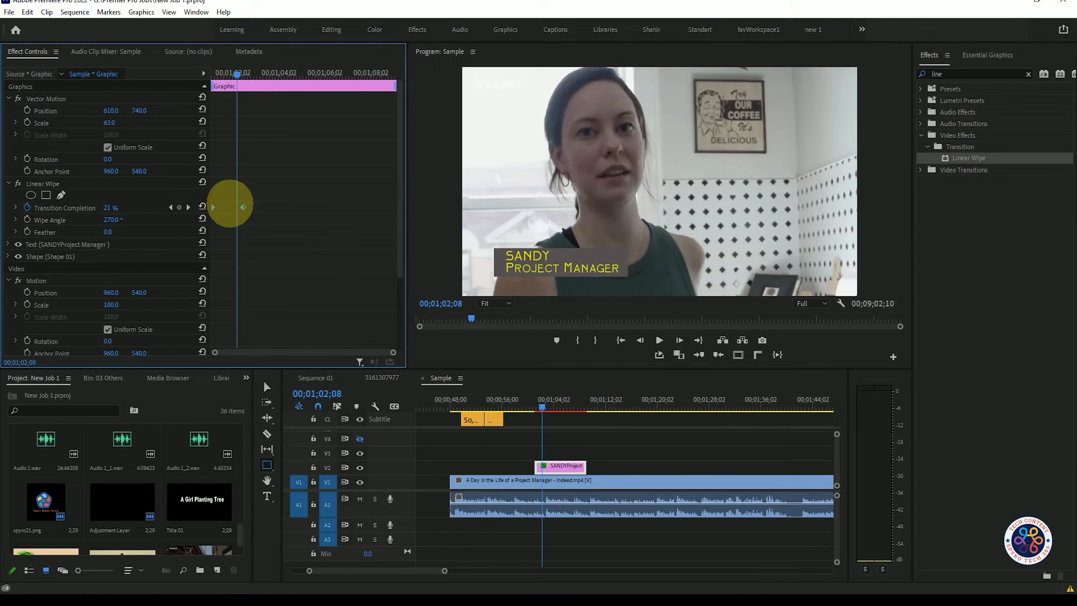
right_click(243, 207)
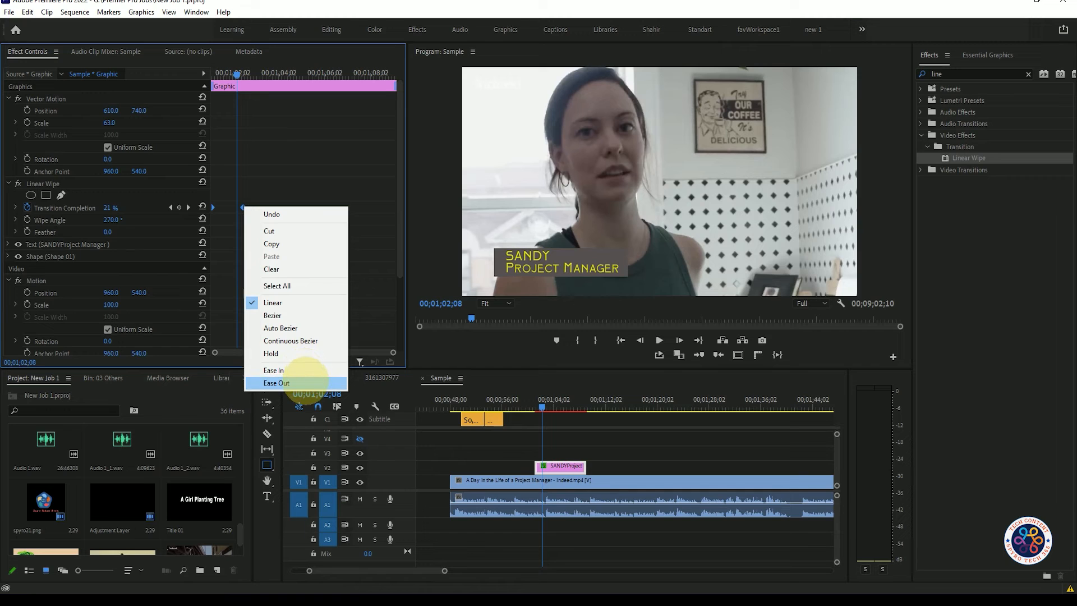
left_click(307, 383)
left_click(546, 403)
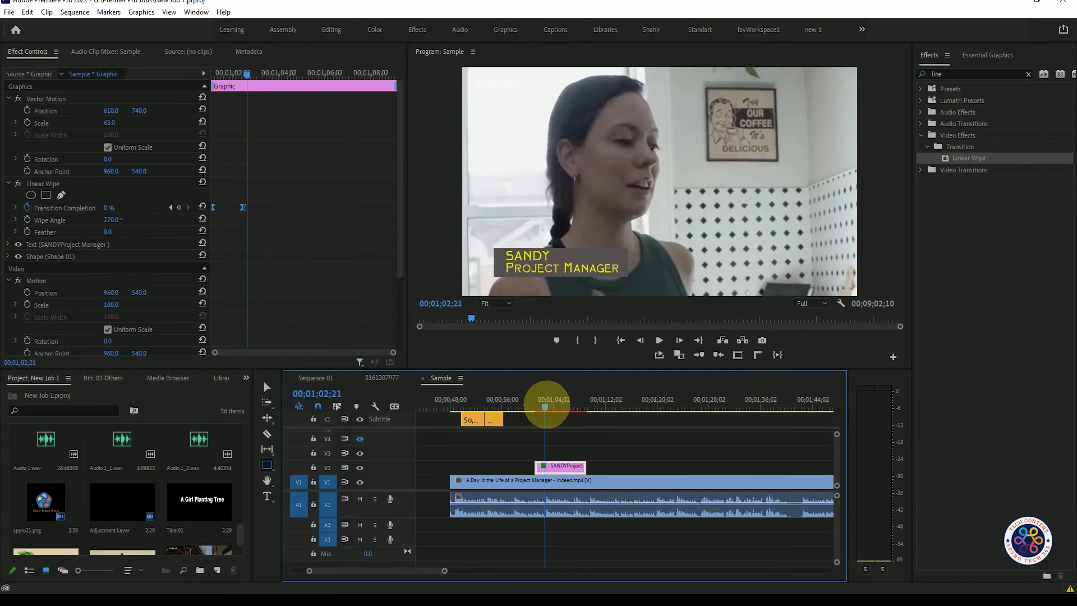
Play back the title from its clip start to check the eased wipe-in.
left_click_drag(546, 403, 534, 405)
left_click(613, 441)
key("space")
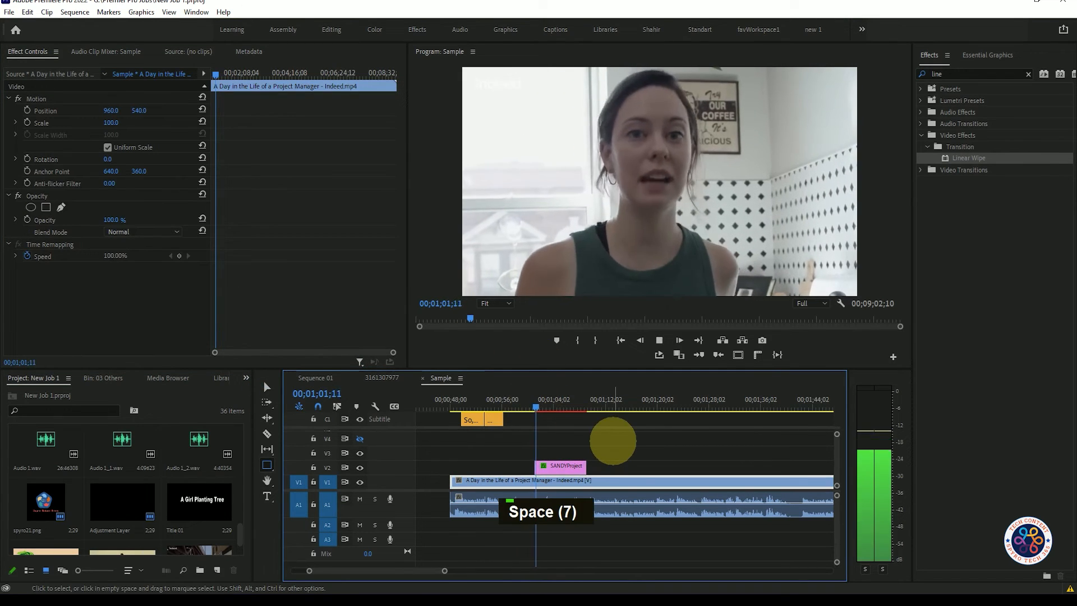
key("space")
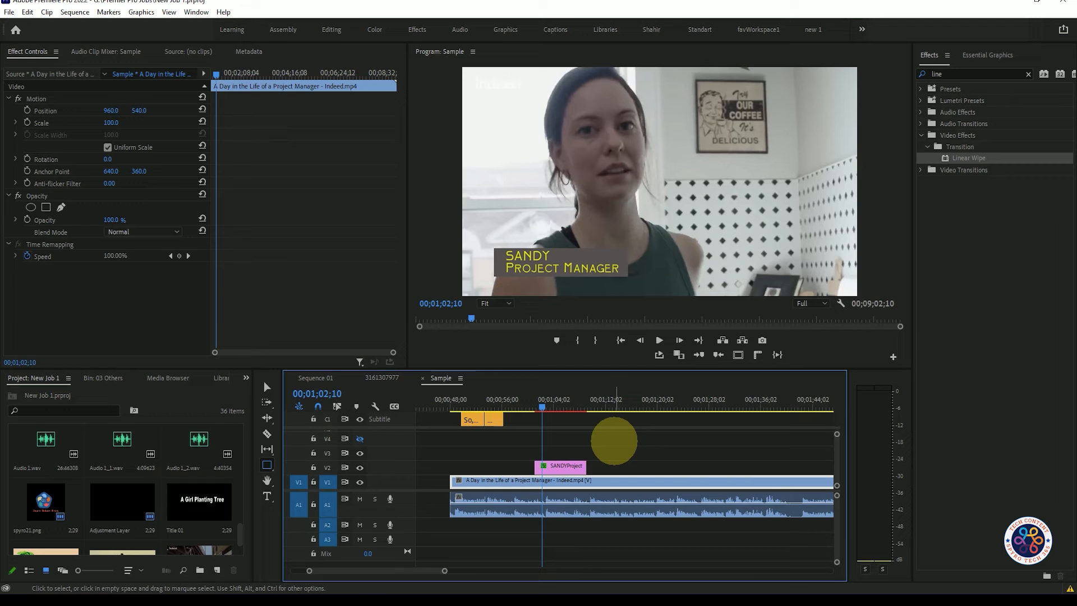
key("space")
key("space")
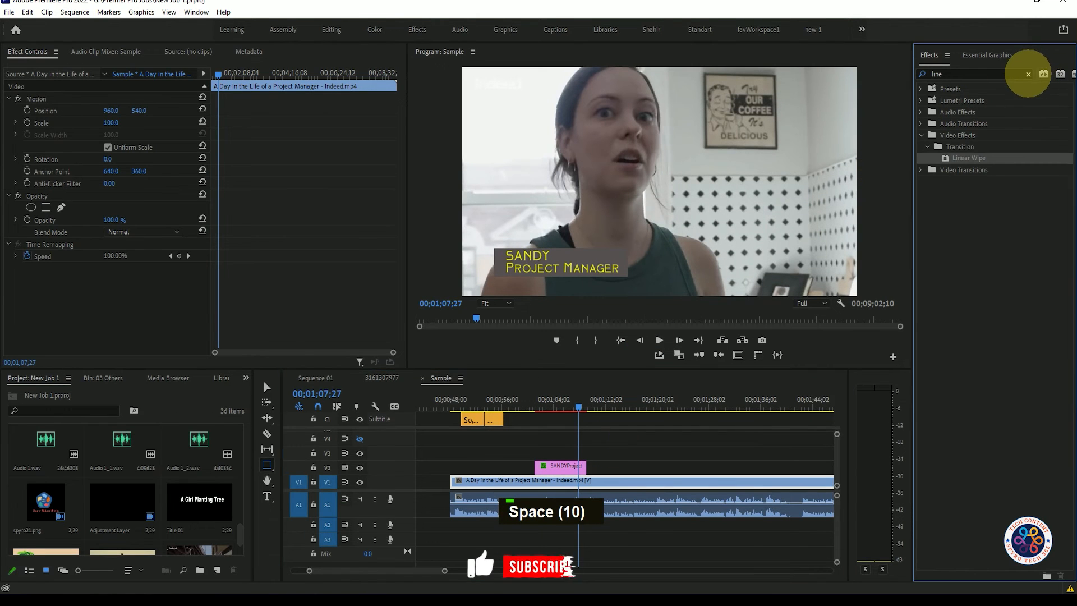
Find the Cross Dissolve video transition by searching the effects for "cro" and apply it to the end of the title clip.
left_click(1029, 74)
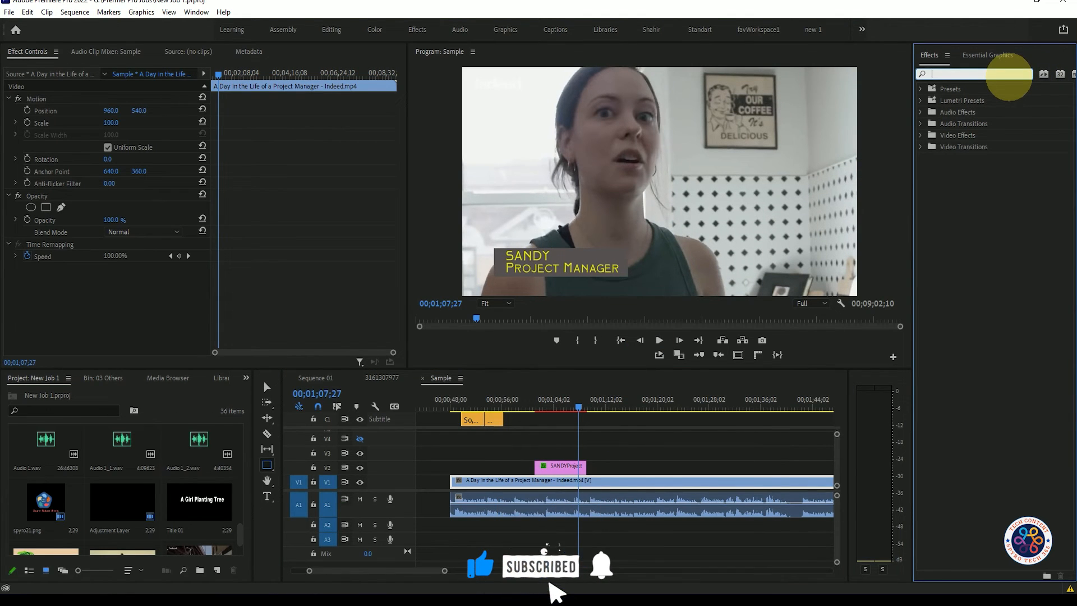
type("cro")
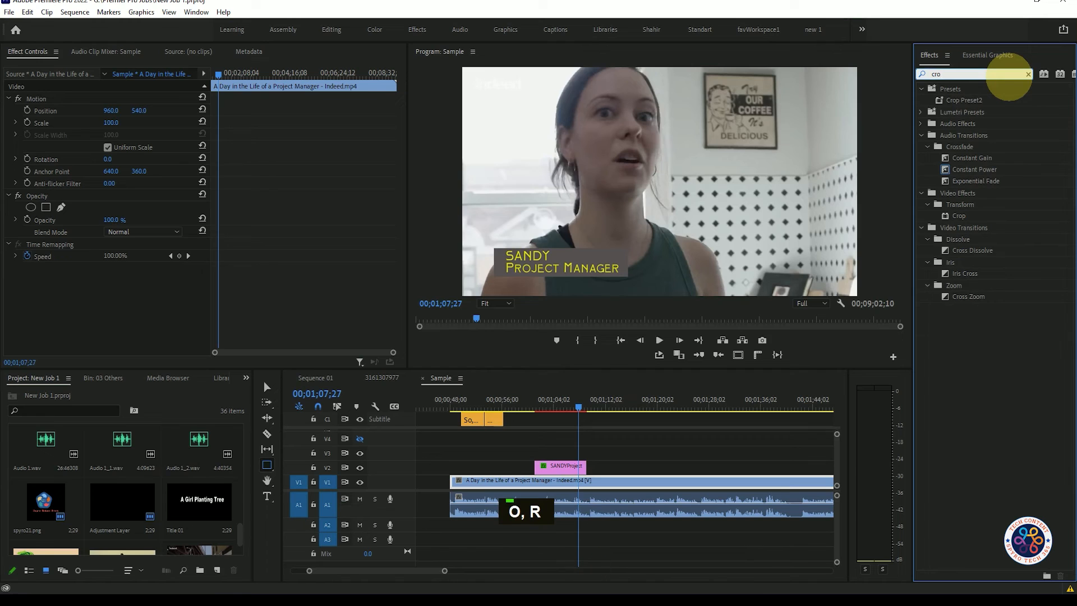
left_click_drag(963, 249, 603, 465)
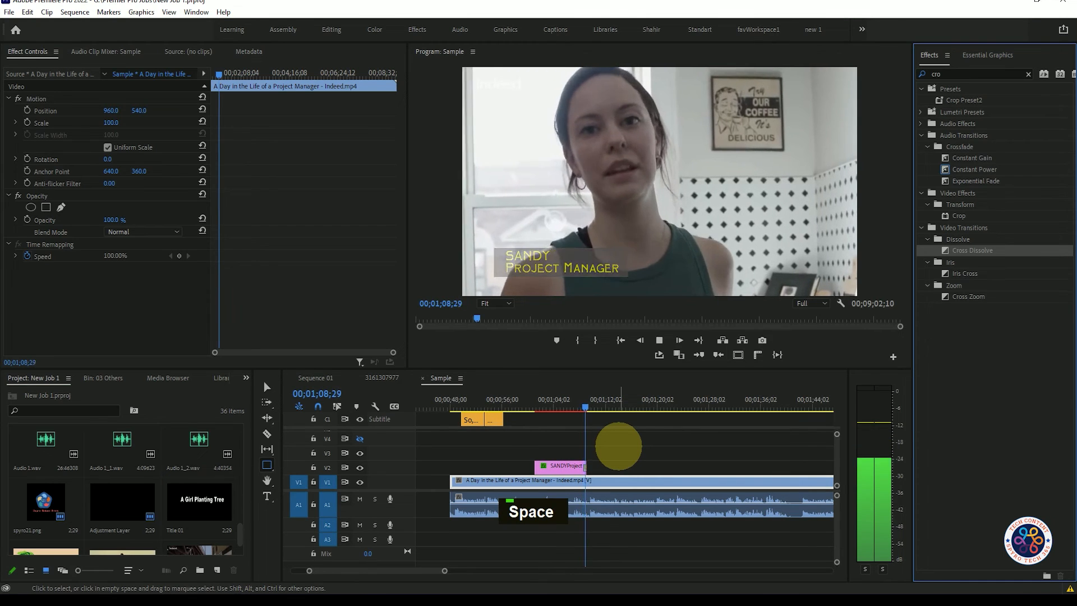
Play back the end of the title clip several times to check its Cross Dissolve fade-out.
key("space")
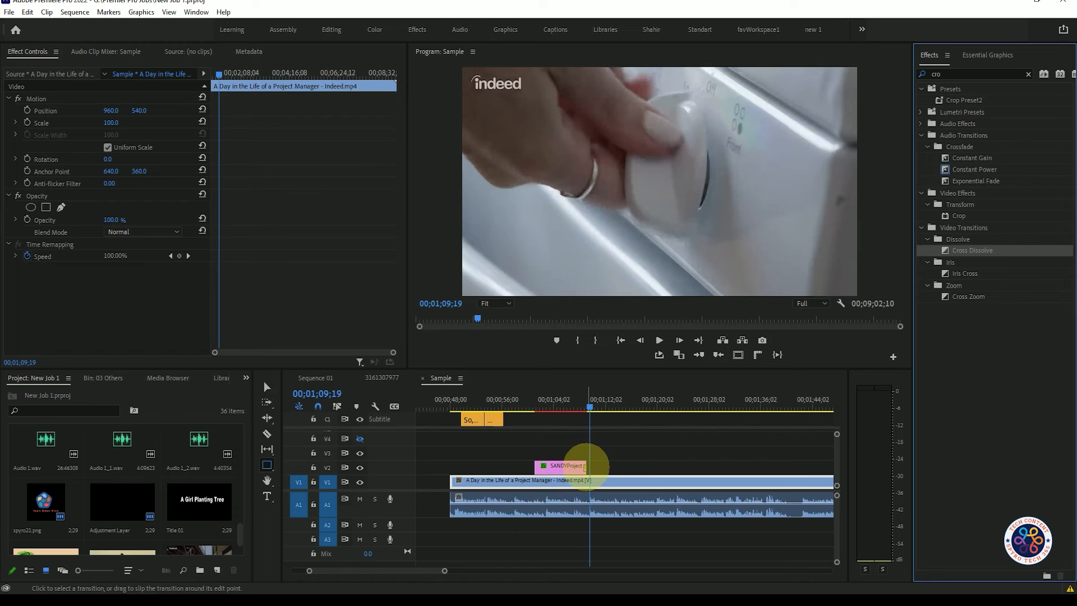
scroll(589, 469, "up", 4)
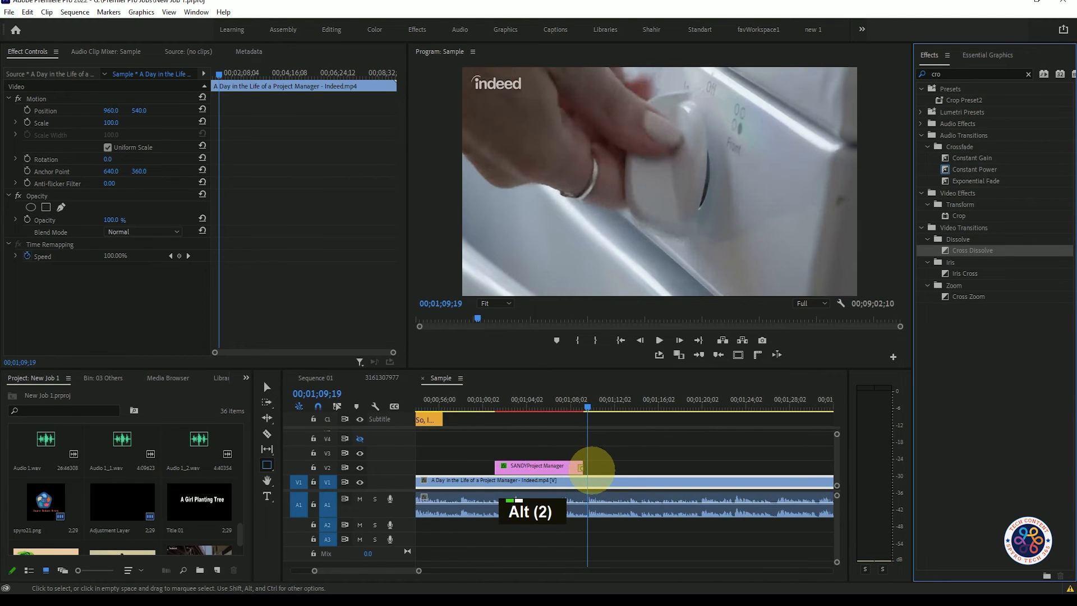
left_click(575, 407)
left_click_drag(575, 406, 564, 407)
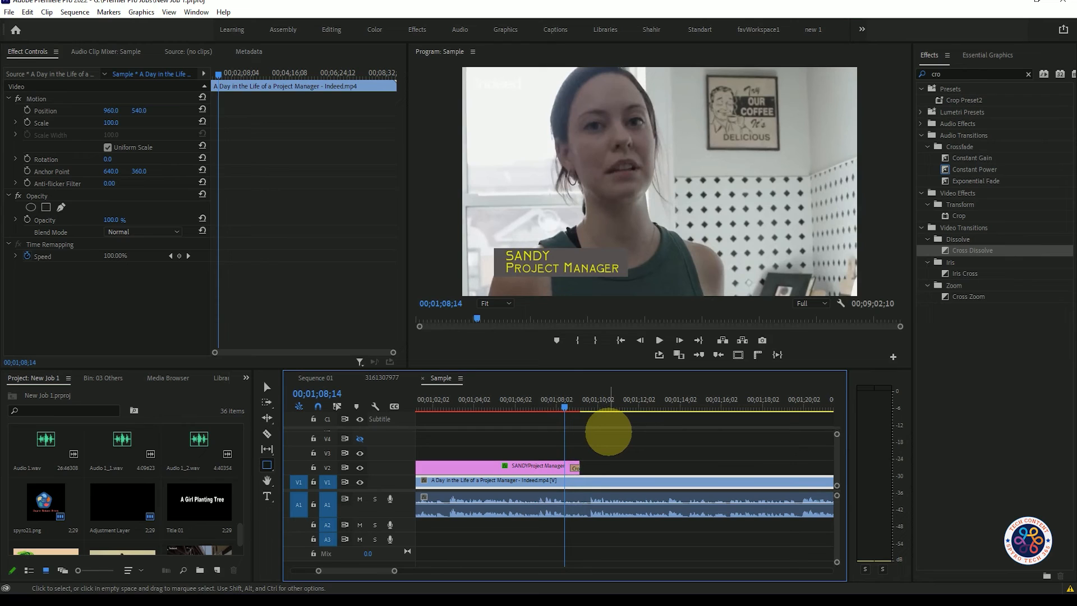
key("space")
key("space")
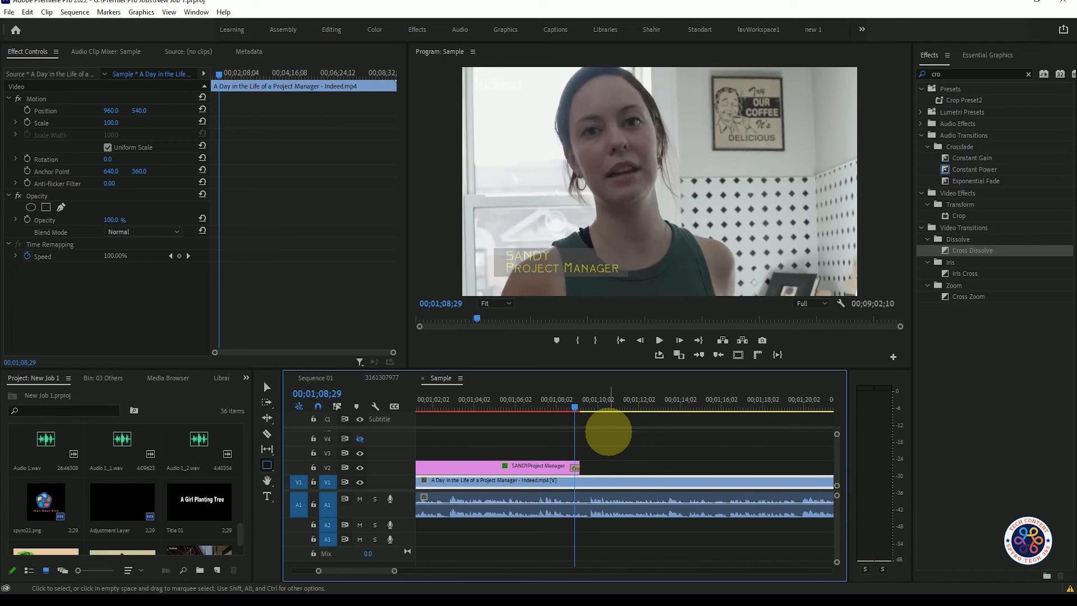
mouse_move(578, 404)
left_mouse_down()
mouse_move(493, 404)
mouse_move(567, 409)
left_mouse_up()
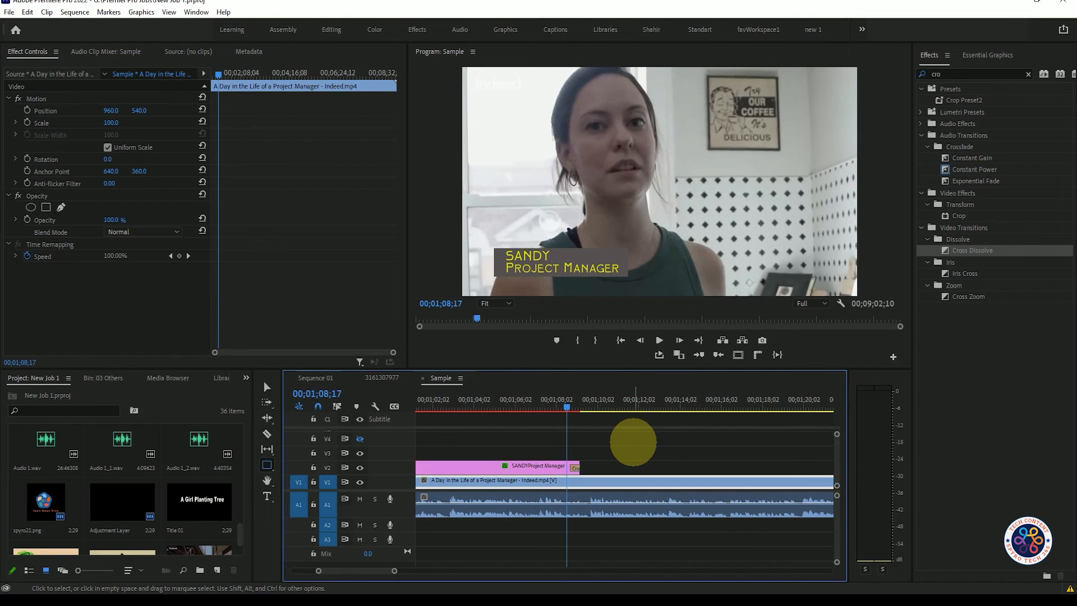
key("space")
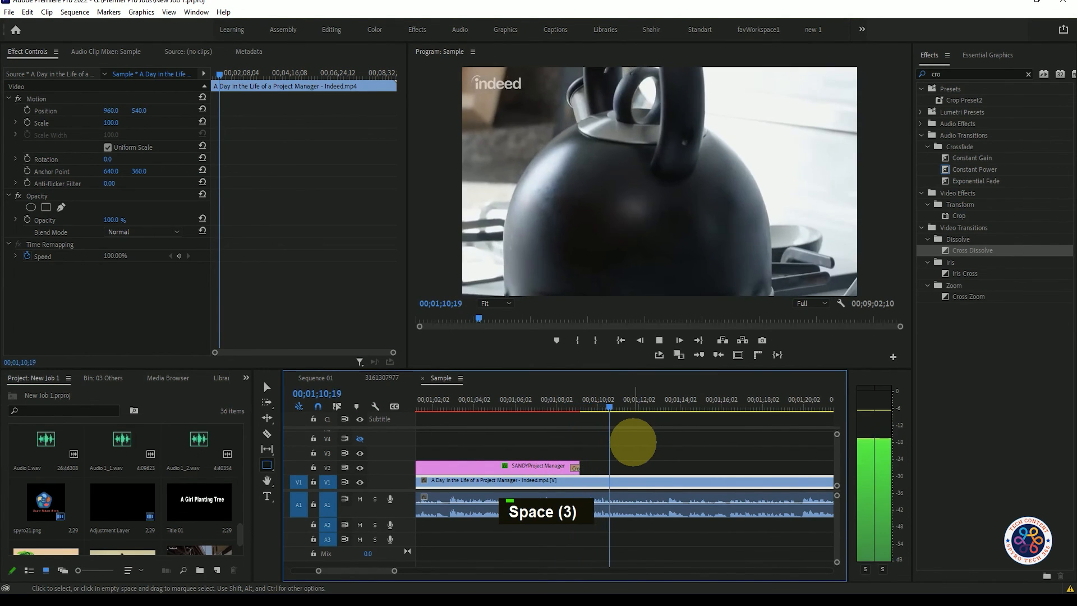
key("space")
Play the whole title clip from its start to review both the wipe-in and the fade-out.
scroll(606, 447, "down", 3)
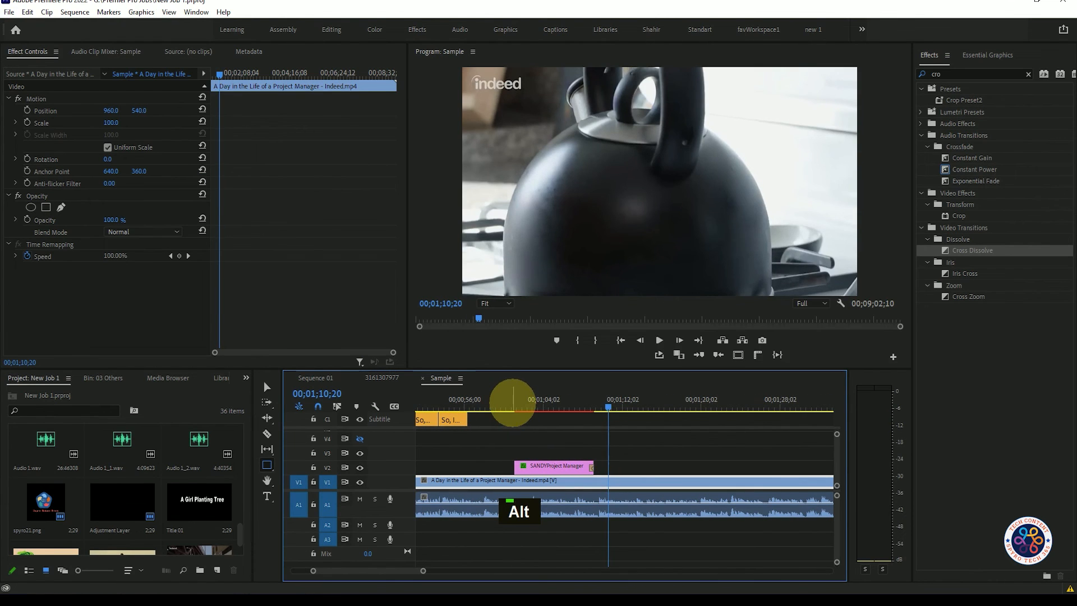
left_click(515, 404)
key("space")
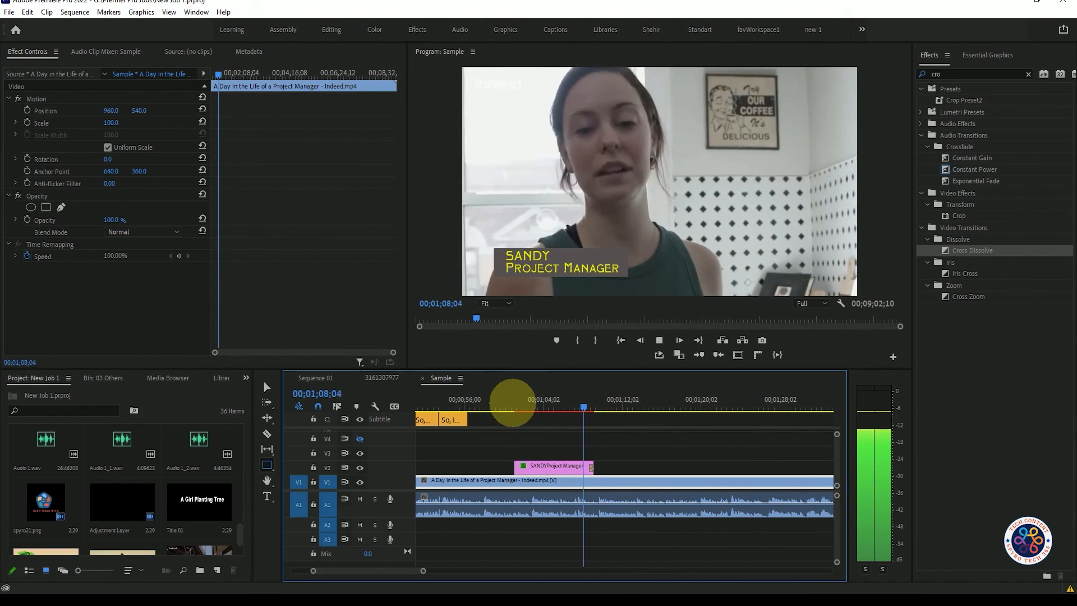
key("space")
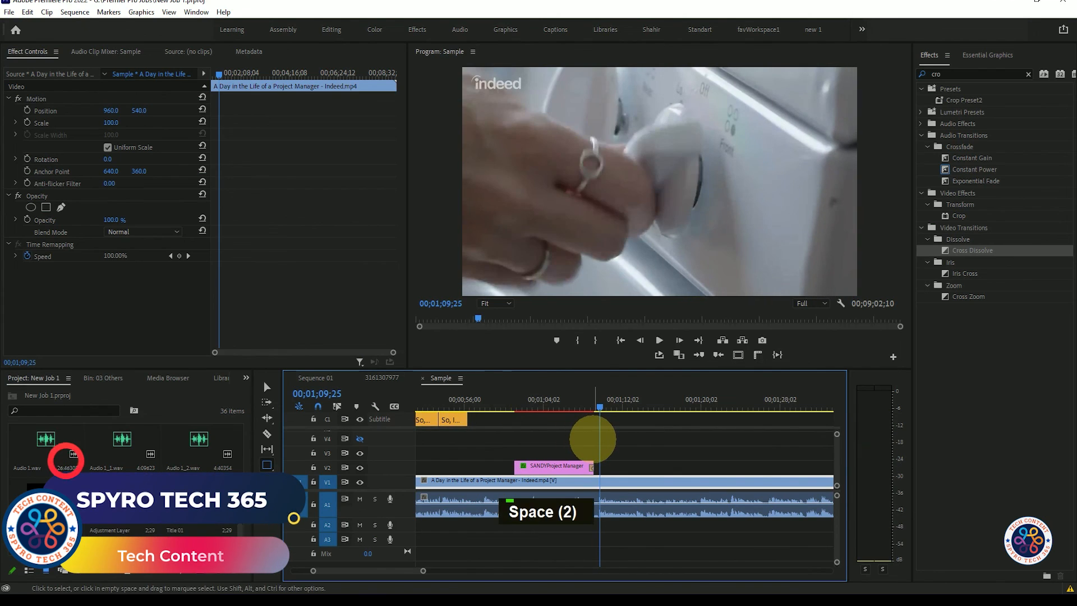